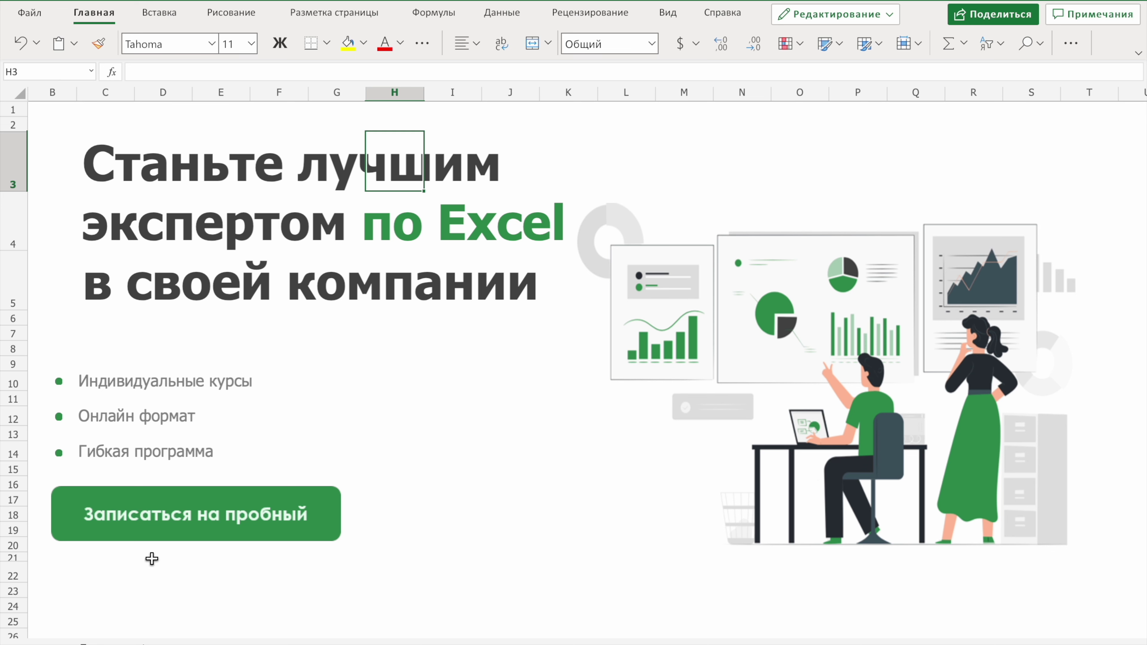
Step: Enter the first header, Дата, in cell A1
left_click(190, 511)
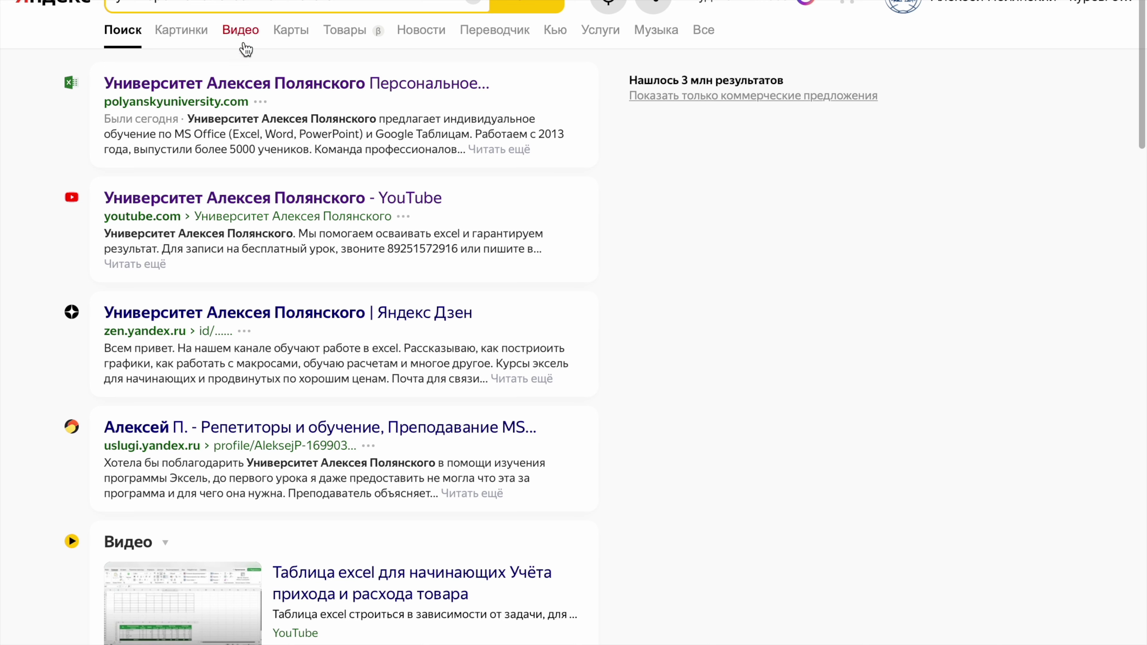
left_click(244, 88)
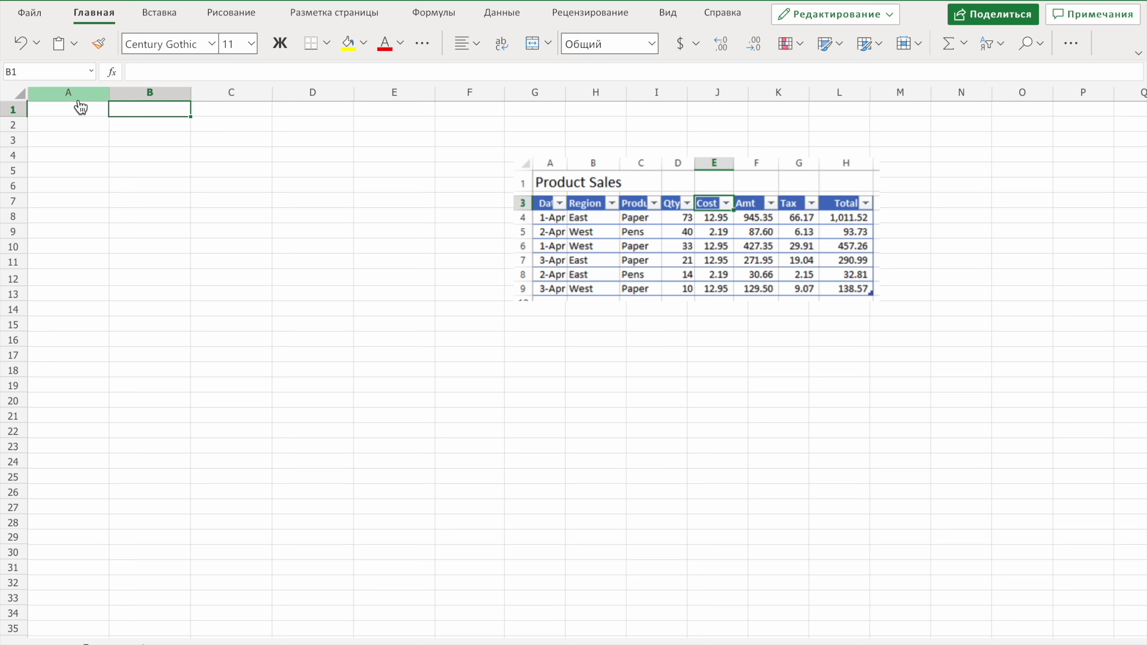
left_click(61, 108)
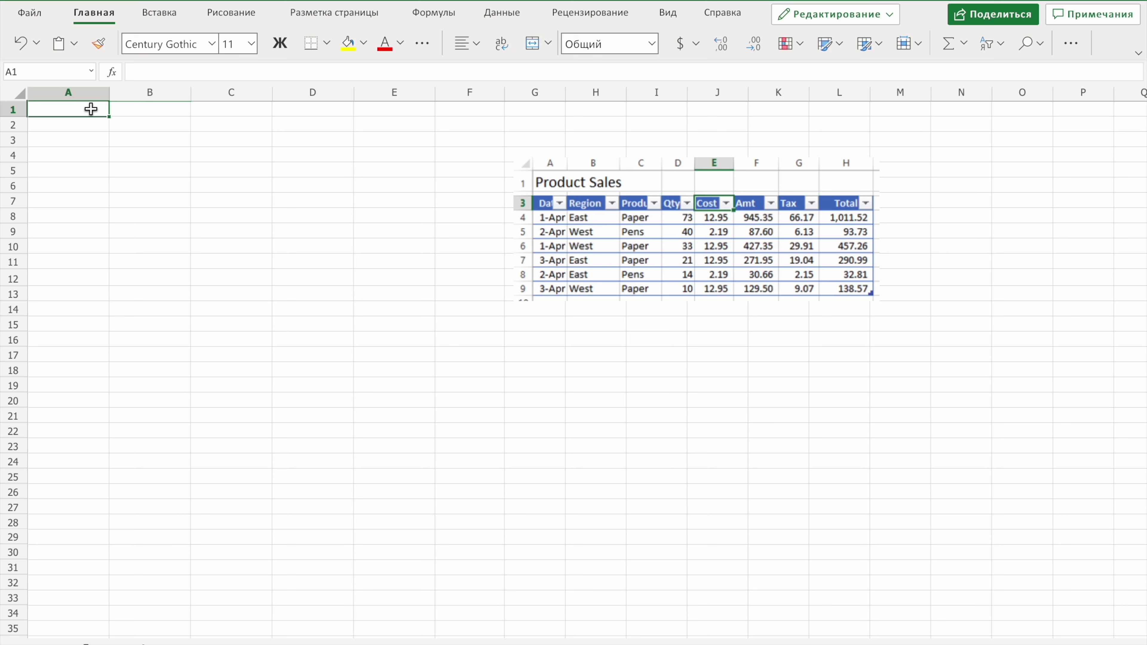
type("дата")
key("Tab")
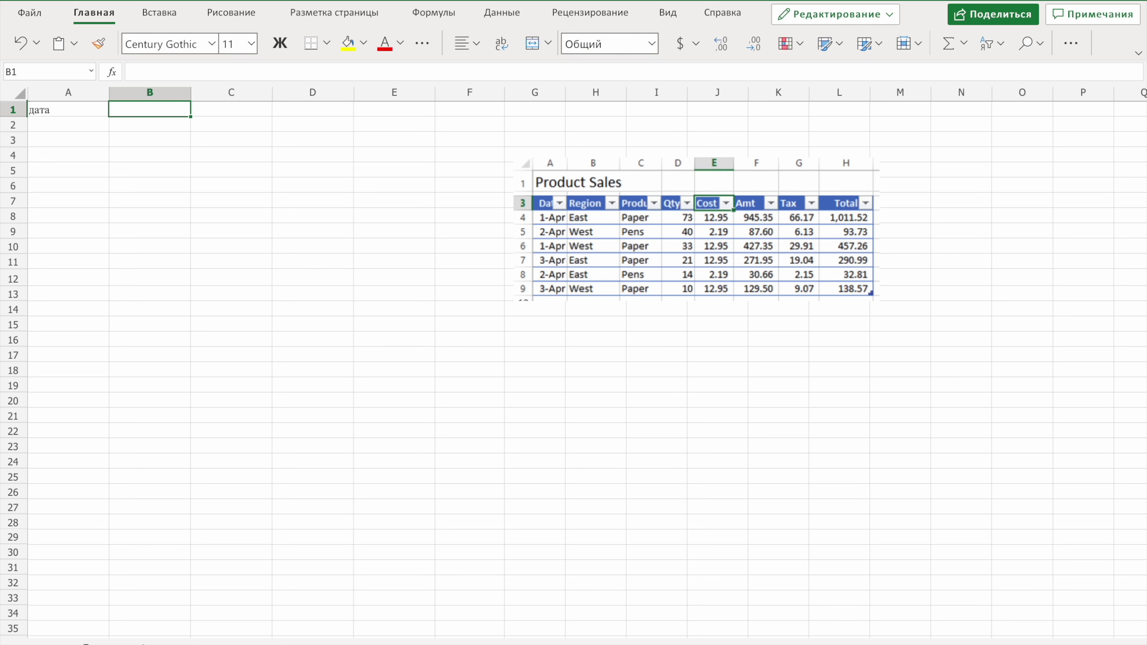
left_click(67, 110)
type("Pe")
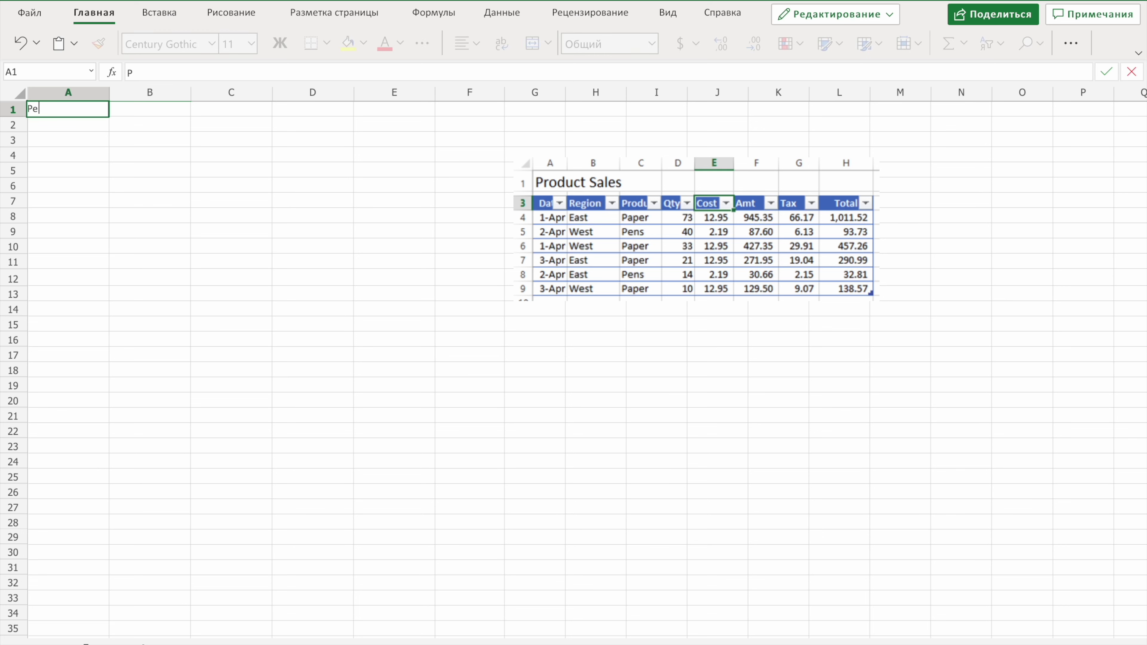
key("Tab")
Step: Enter the headers Регион, Продукт and Количество in B1:D1
type("Р")
key("Escape")
key("ctrl+z")
type("Ре")
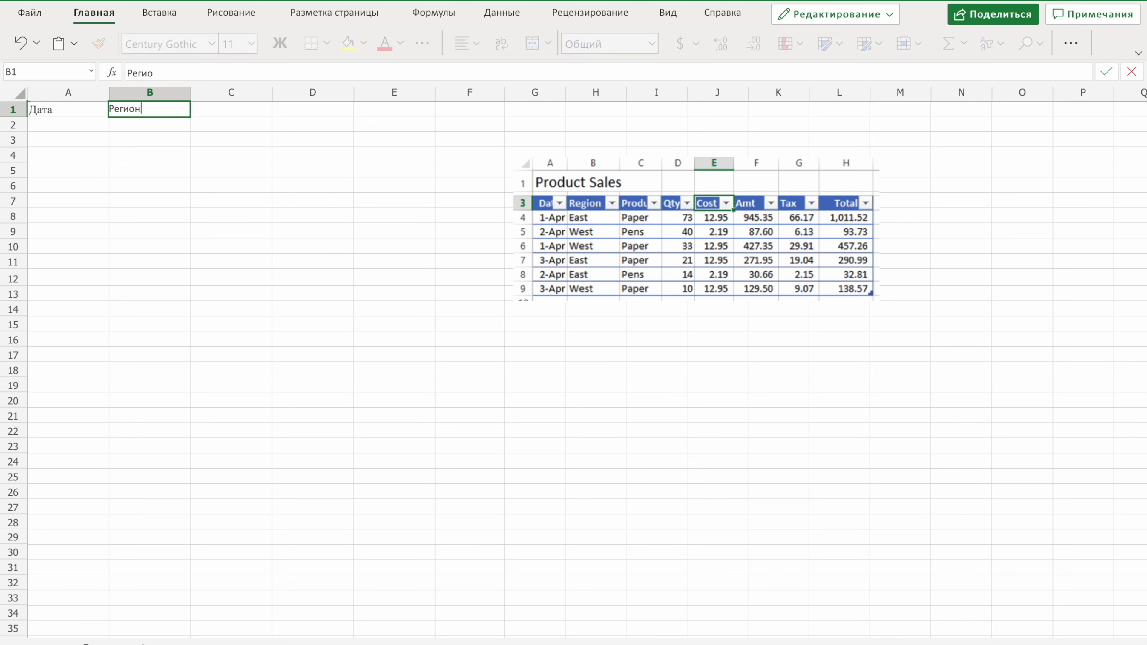
key("Tab")
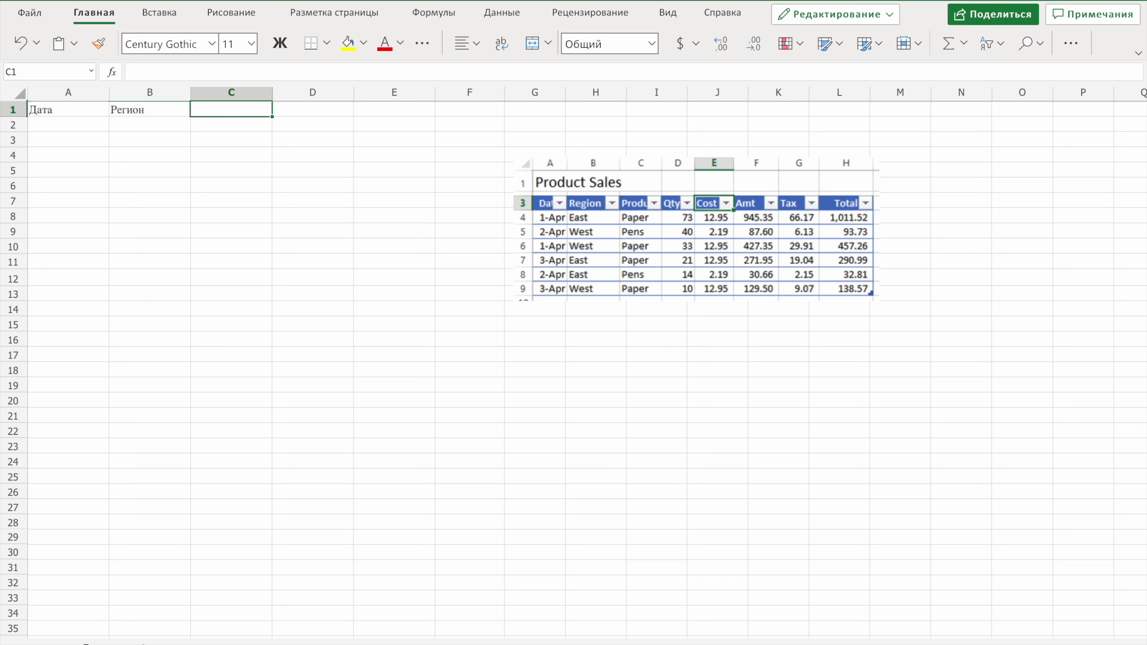
type("Продукт")
key("Tab")
type("Количе")
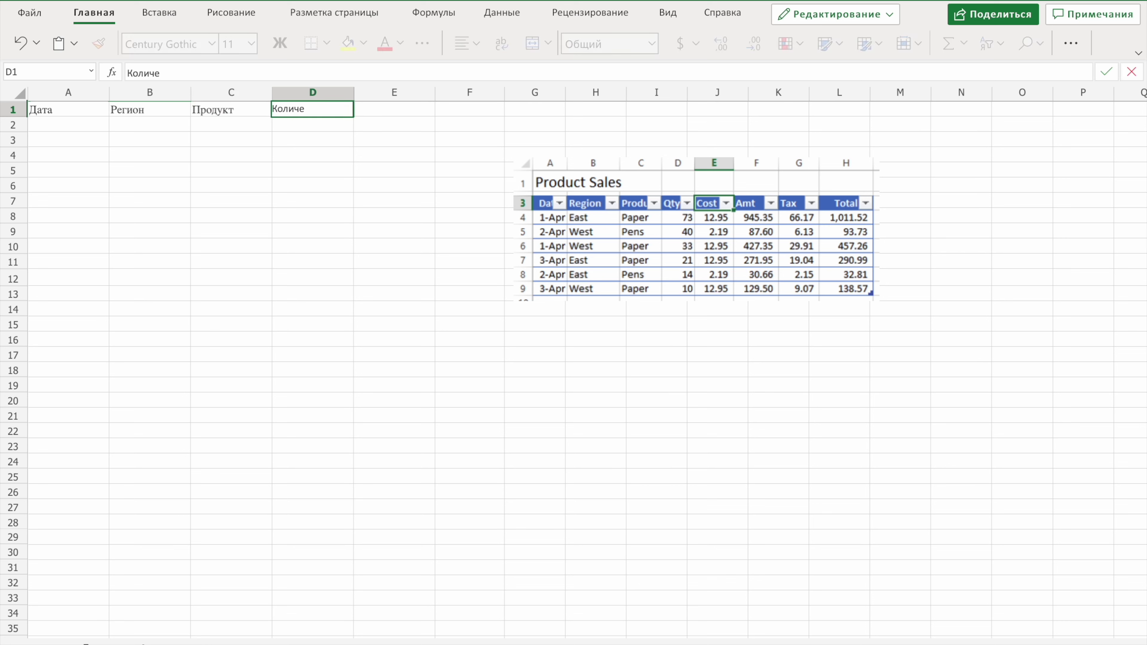
type("ство")
key("Tab")
Step: Fill E1:G1 with Цена, Наценка and Итого, correcting the mistyped F1 header
type("Цена")
key("Tab")
type("Прибыль")
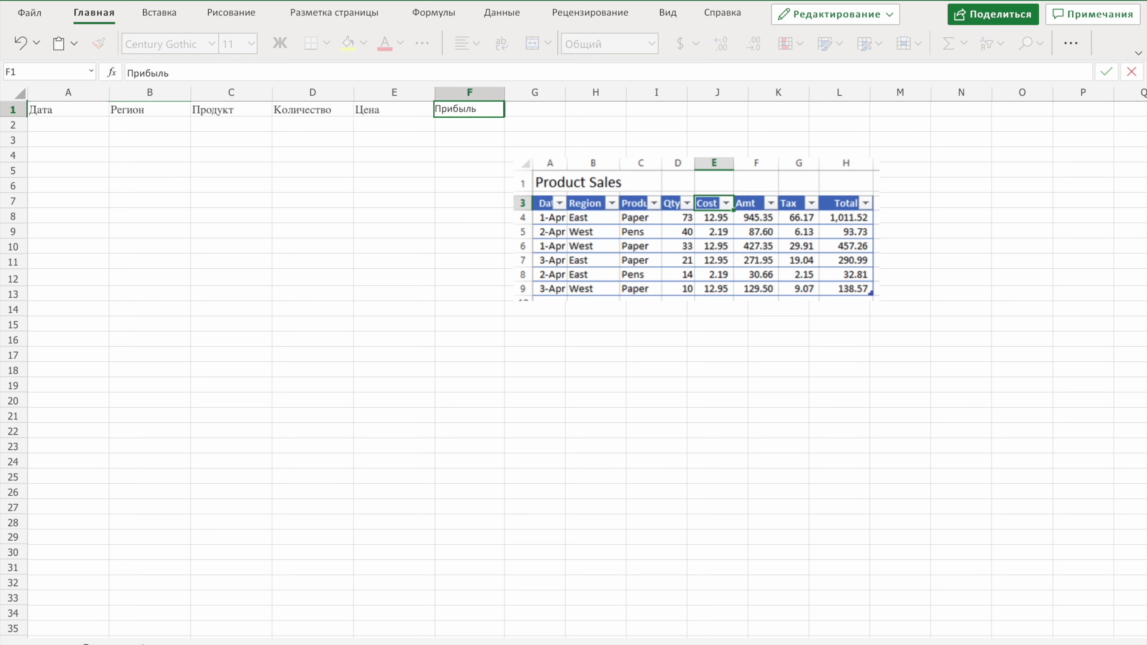
key("Tab")
type("И")
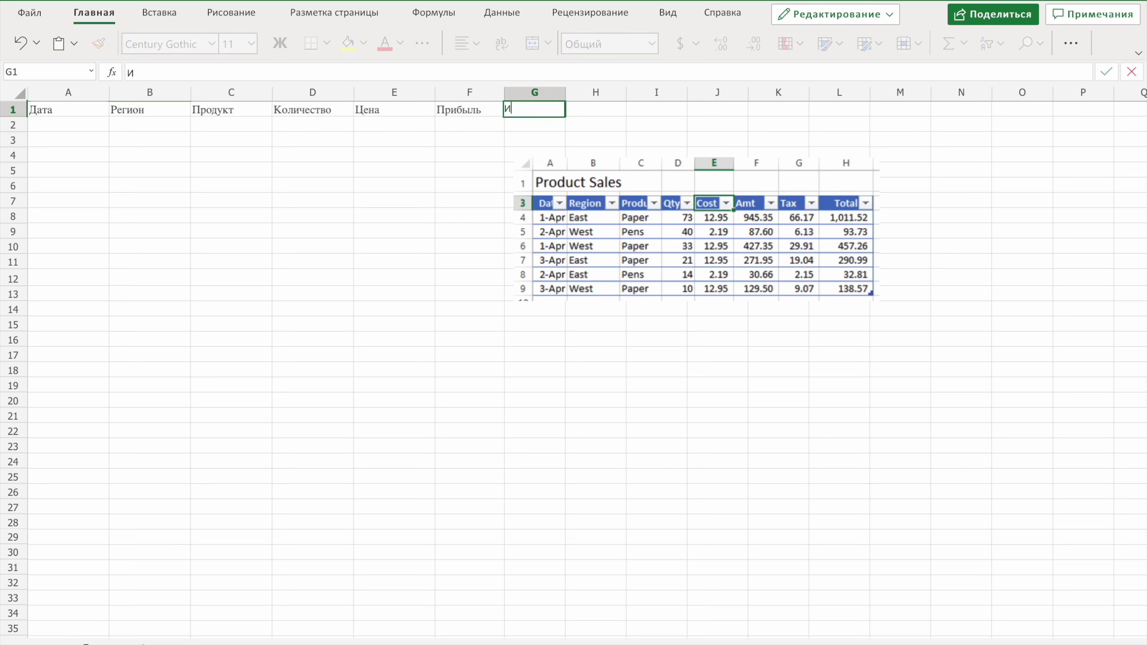
key("Return")
key("Left")
key("Up")
type("Наценка")
key("Return")
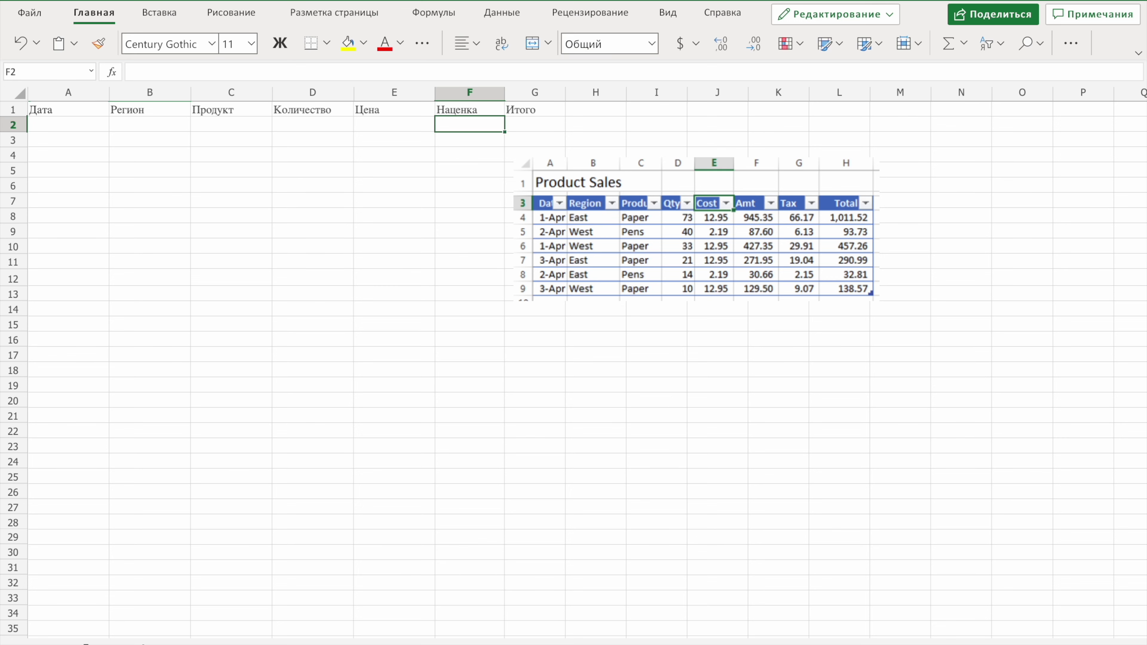
left_click(200, 136)
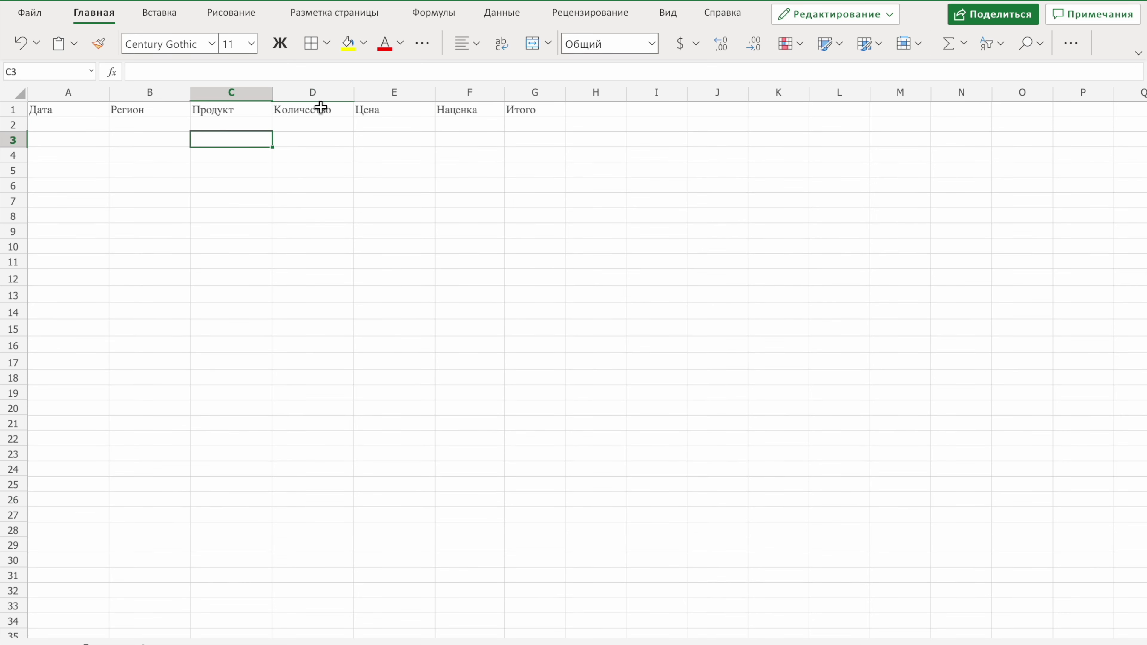
Step: Select columns A through G and set their font to Courier New
left_click(67, 104)
key("shift+Right")
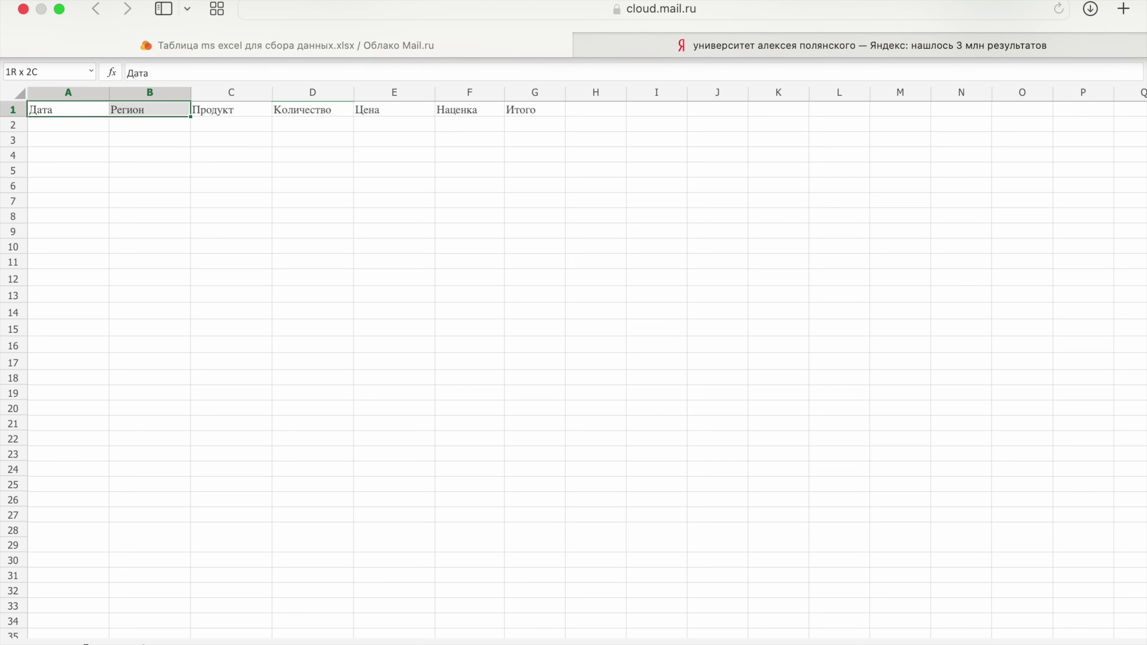
key("shift+Right")
left_click(531, 110, "shift")
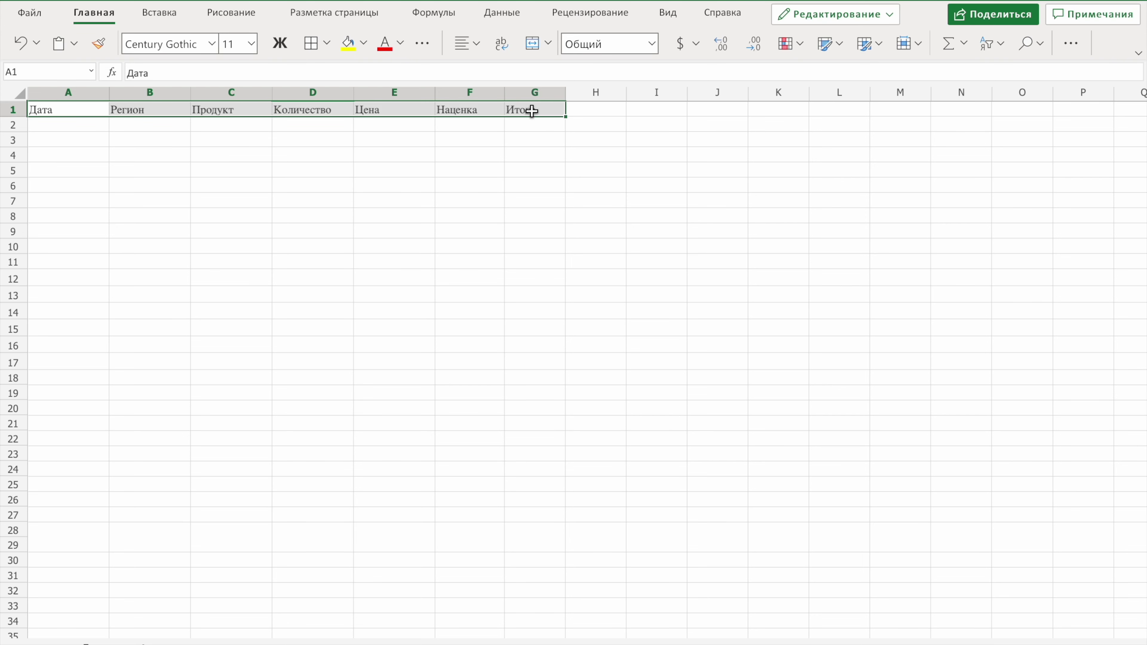
key("ctrl+space")
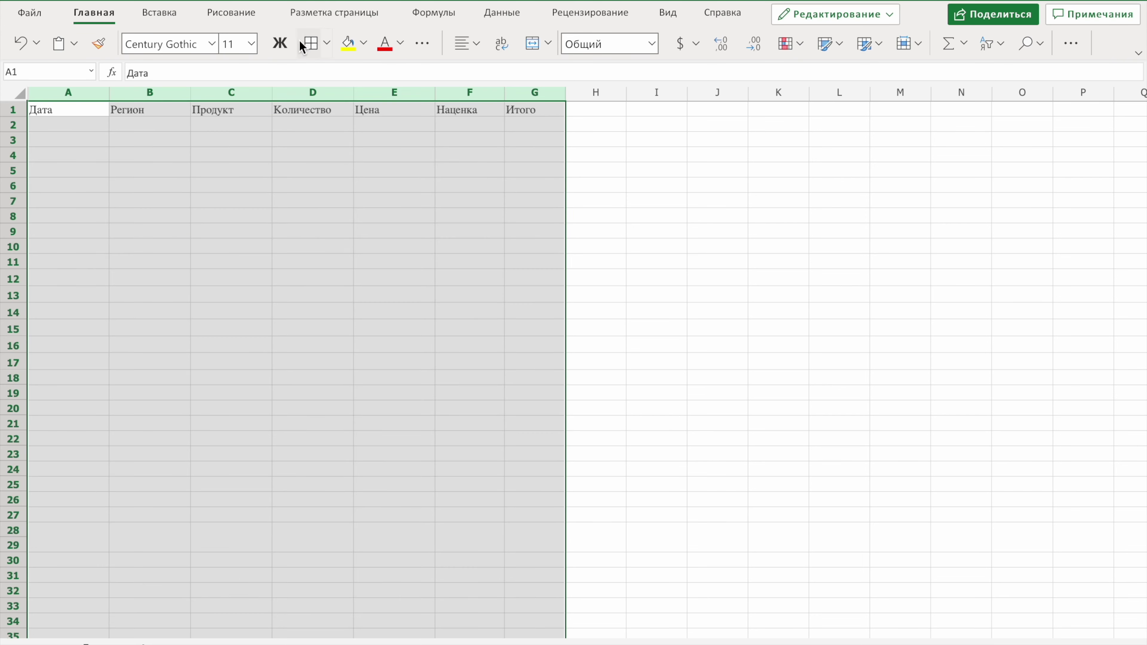
left_click(212, 43)
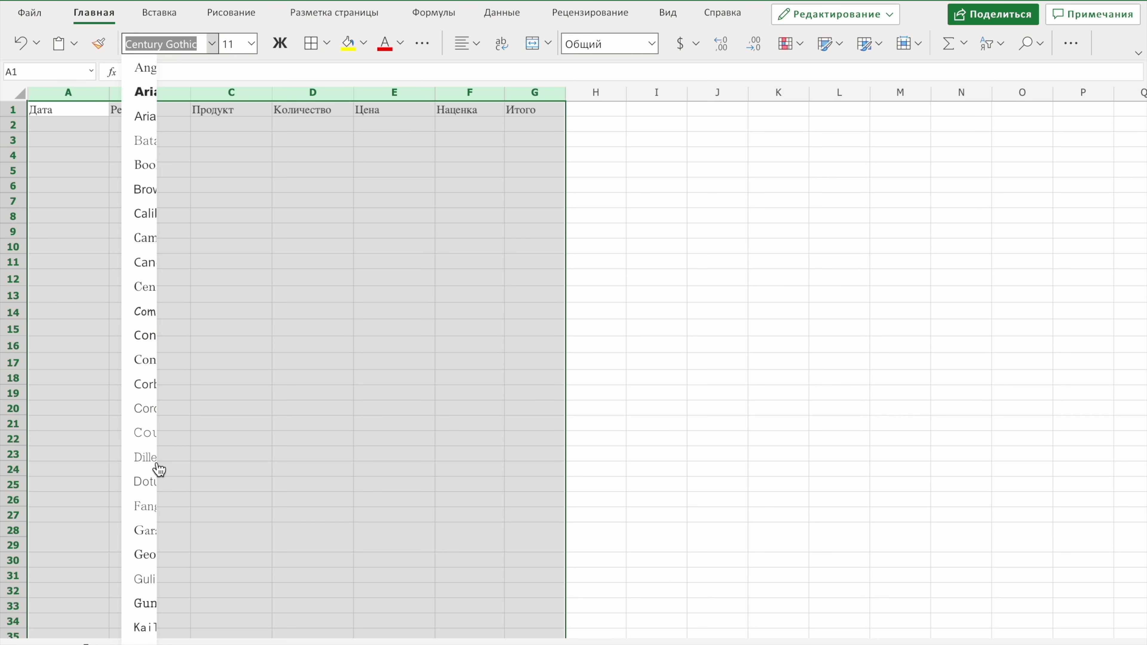
left_click(143, 433)
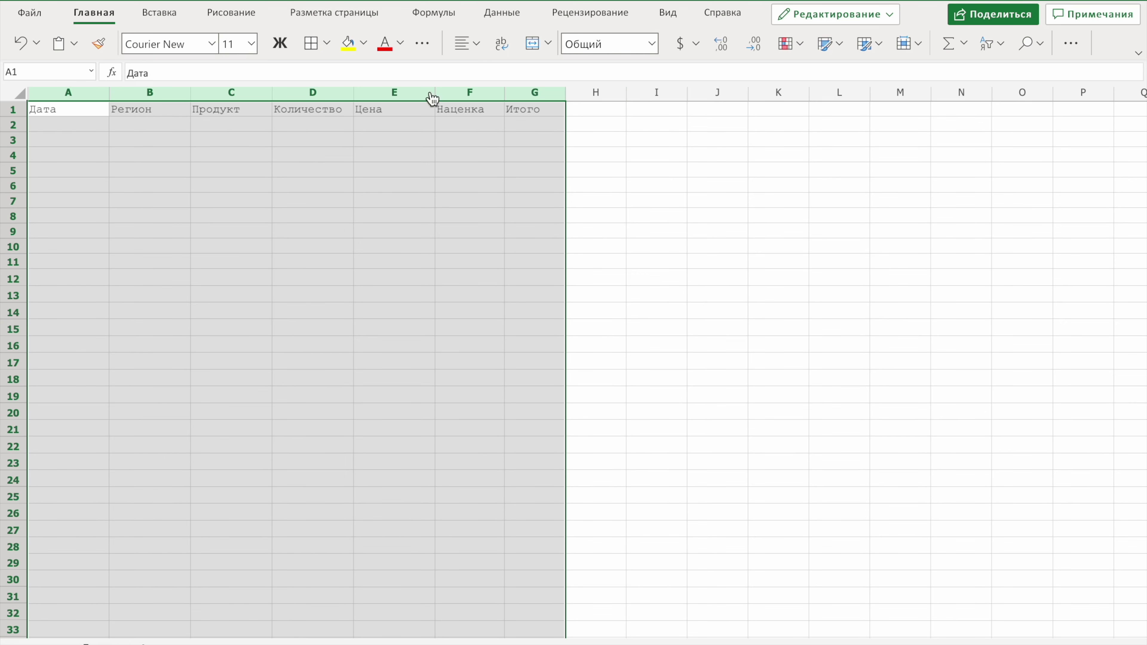
Step: Widen columns A–G and apply All Borders to the table cells
mouse_move(566, 94)
left_mouse_down()
mouse_move(584, 101)
mouse_move(576, 94)
left_mouse_up()
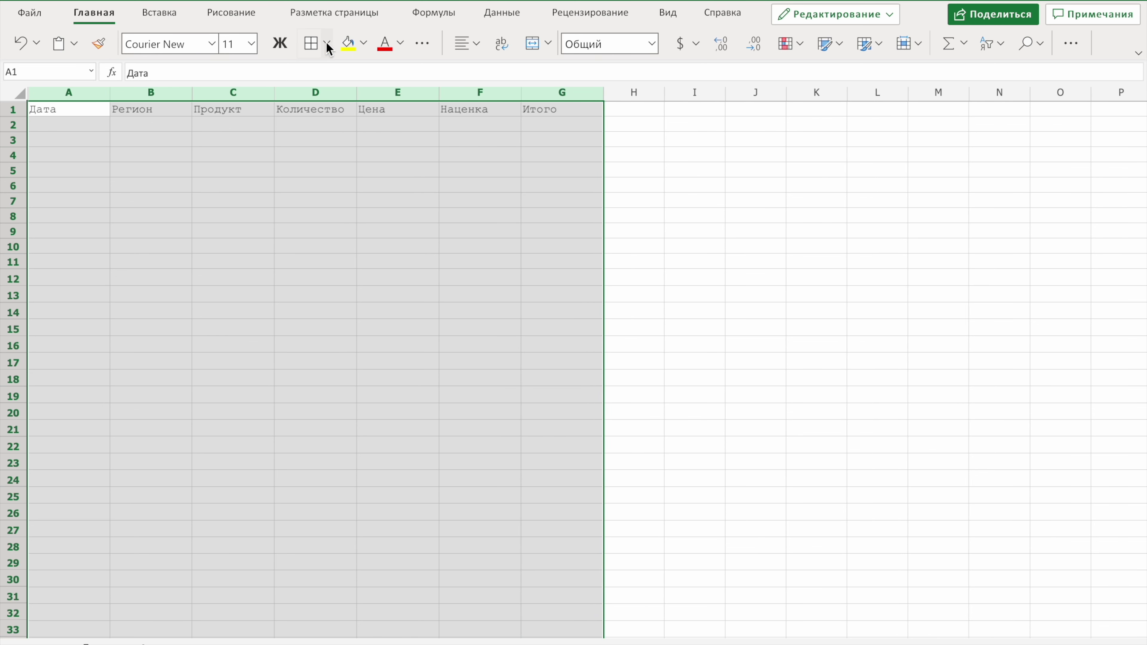
left_click(311, 43)
left_click(388, 261)
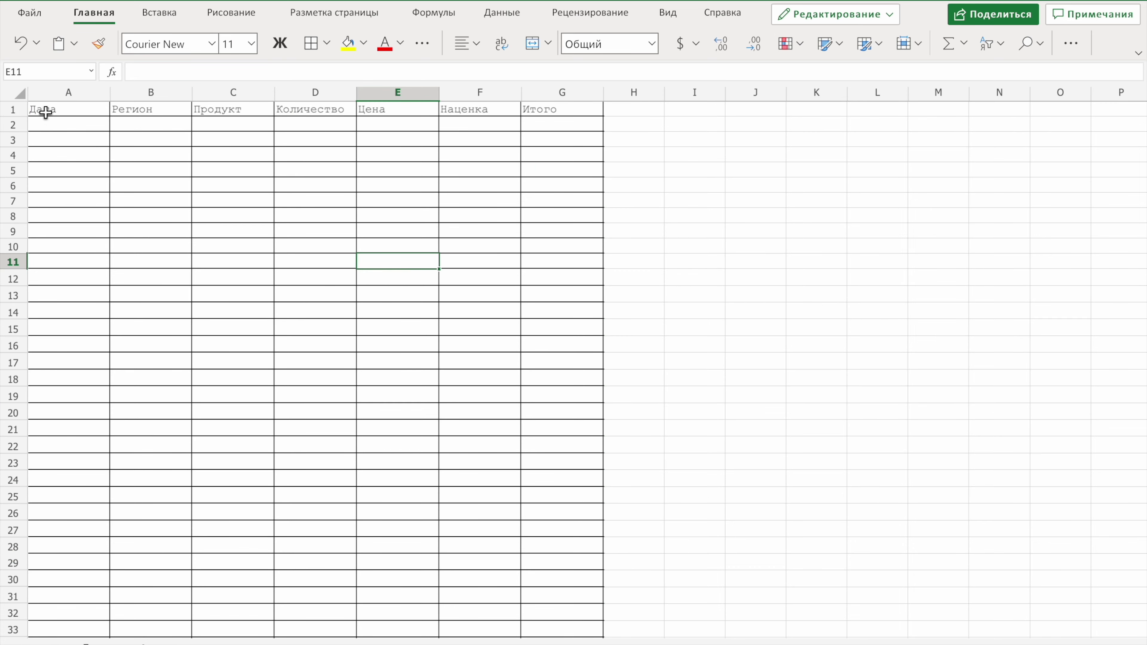
left_click_drag(43, 110, 538, 106)
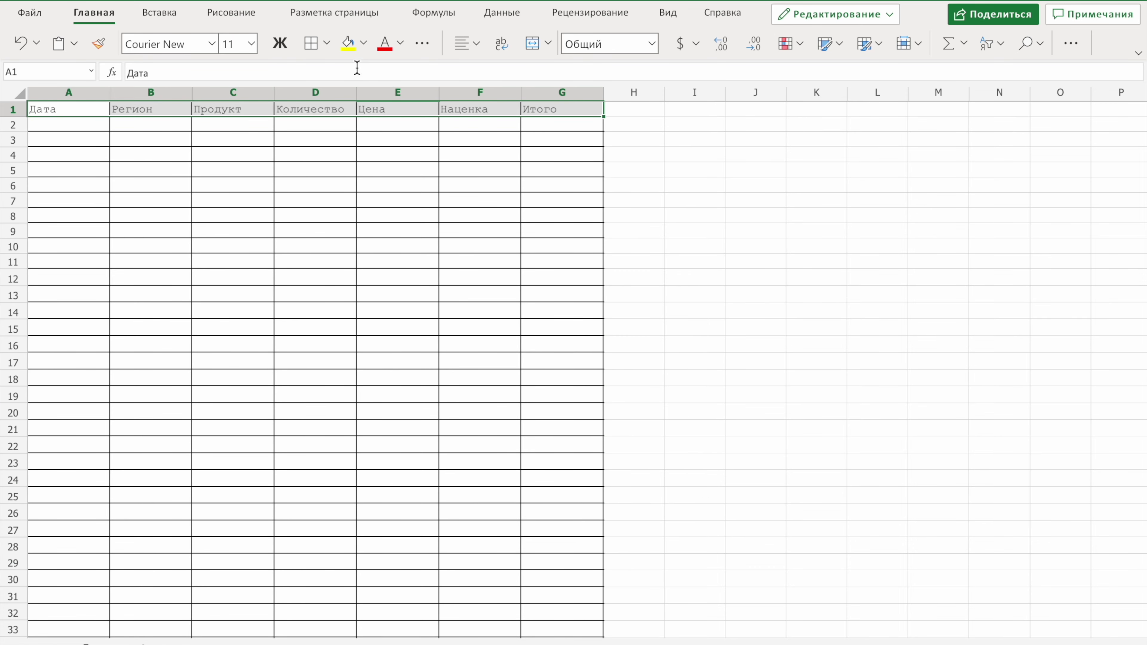
Step: Centre the header text horizontally across A1:G1
left_click(471, 44)
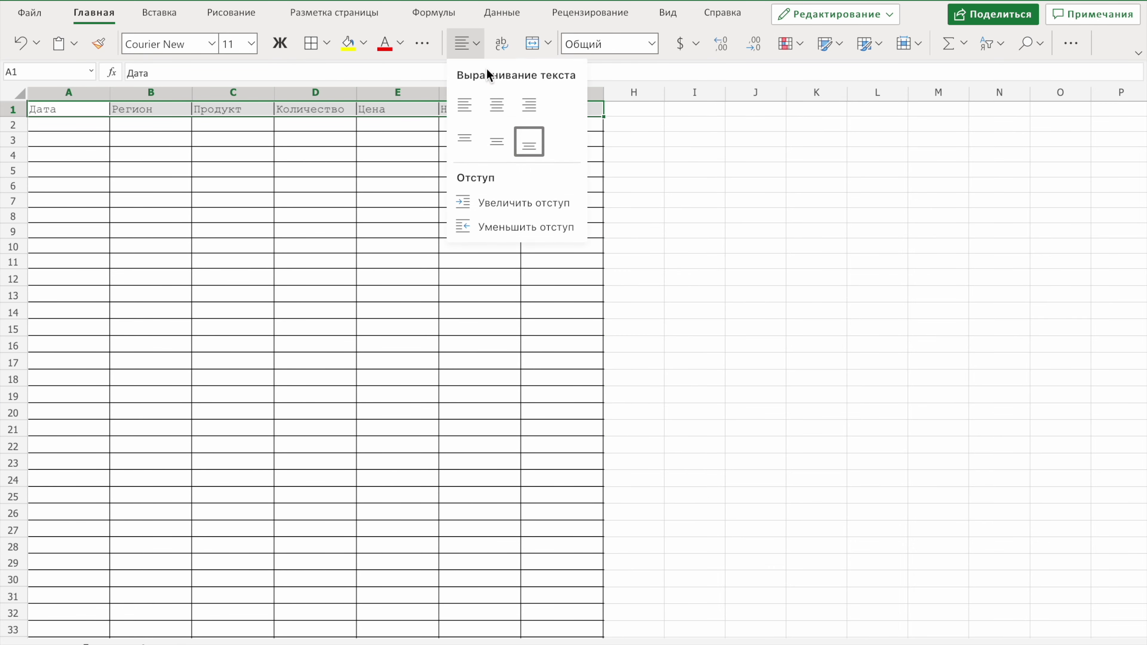
left_click(497, 105)
left_click(518, 195)
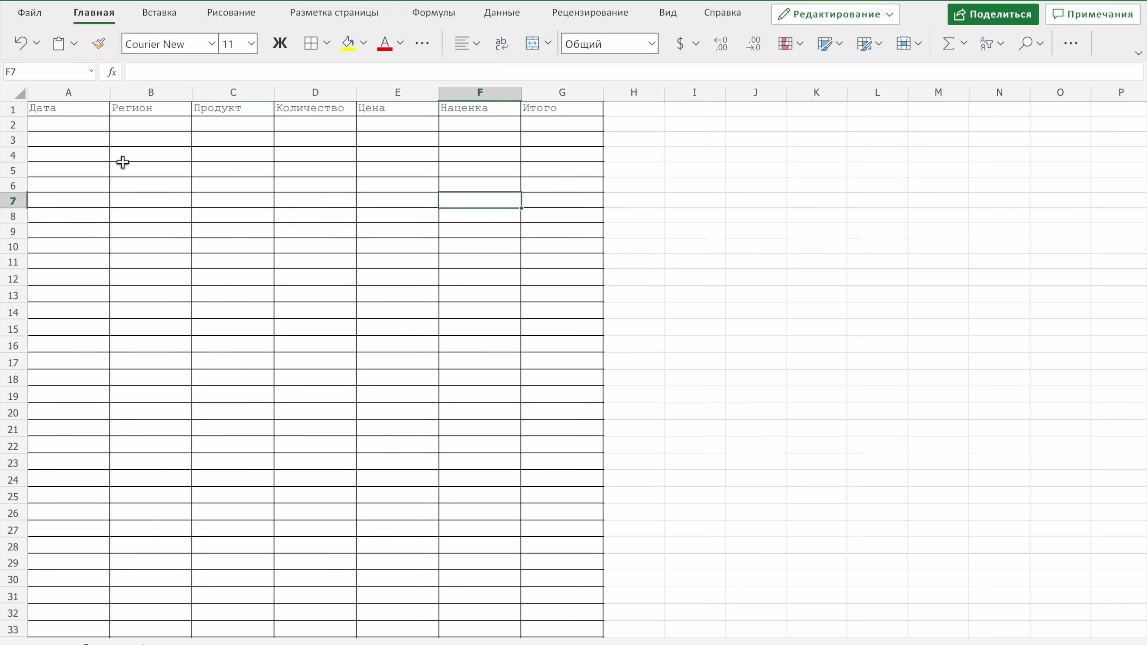
left_click(92, 123)
left_click_drag(91, 109, 562, 109)
left_click(472, 44)
left_click(492, 176)
left_click(367, 338)
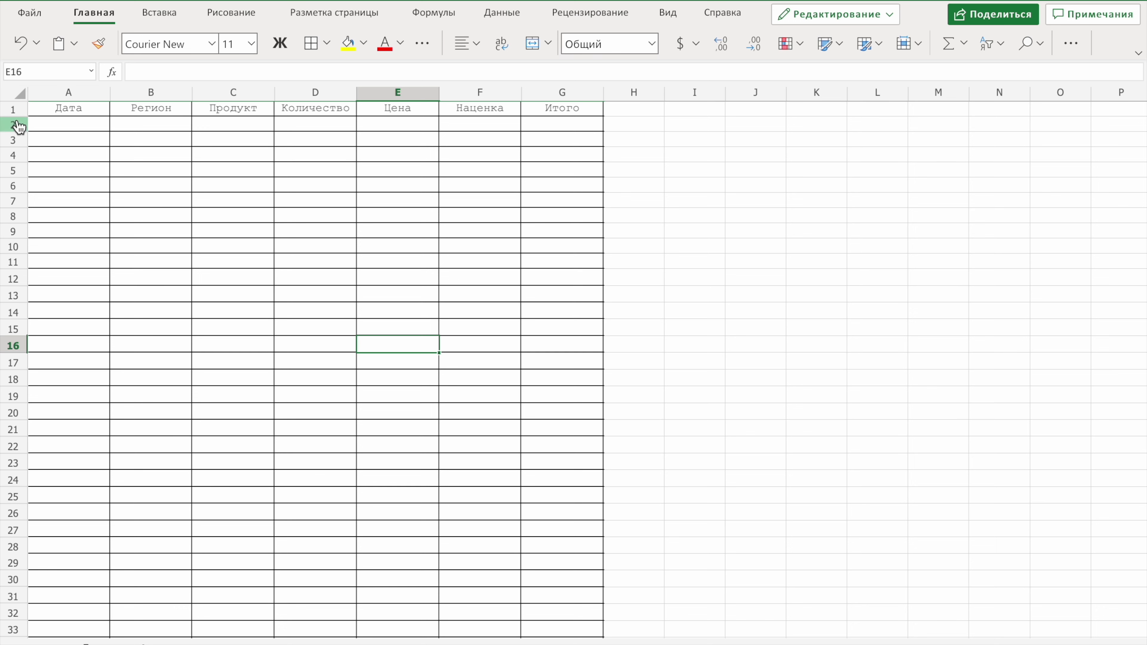
Step: Raise row 1 height to about 27.75 and review the headers
left_click_drag(18, 122, 20, 134)
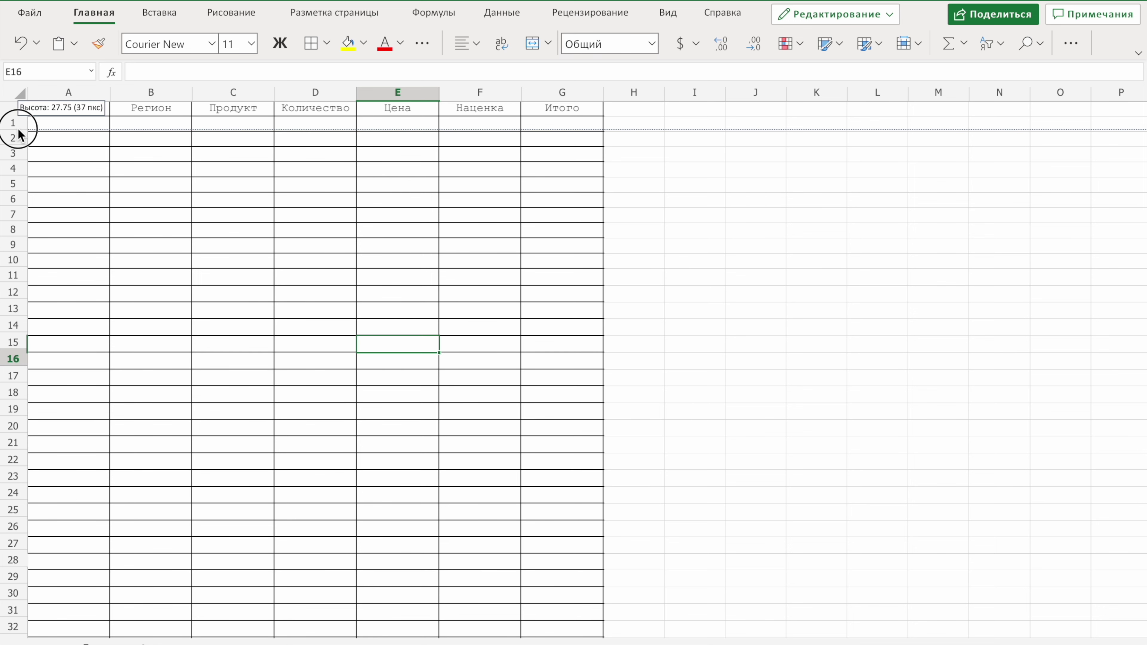
left_click(137, 109)
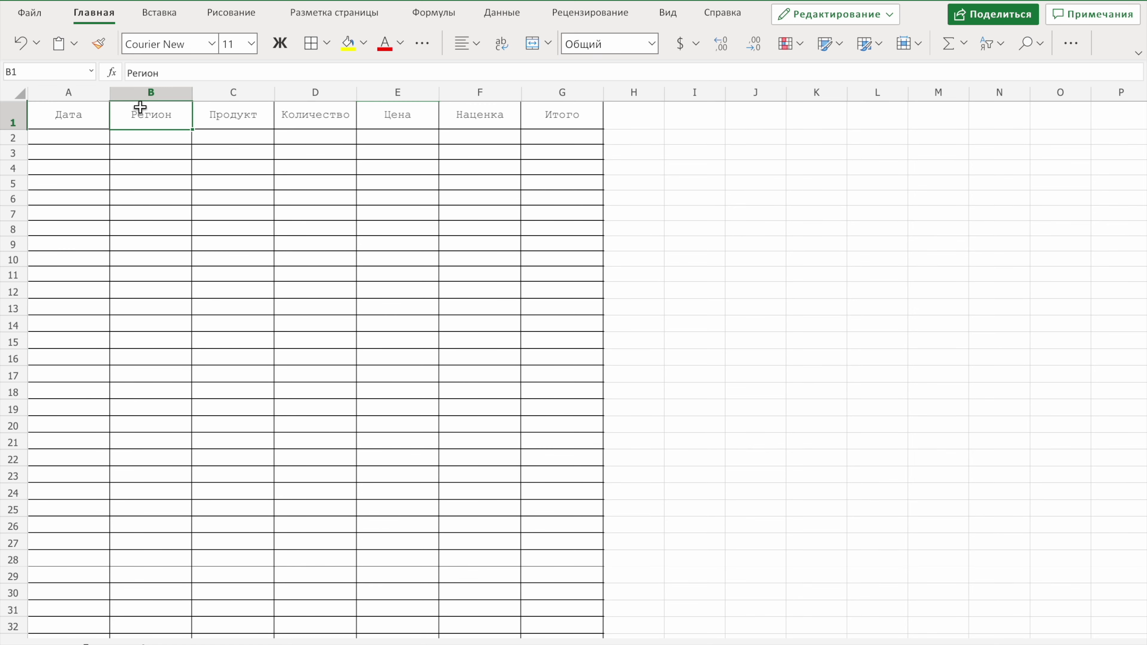
left_click(412, 128)
left_click(514, 130)
left_click(580, 128)
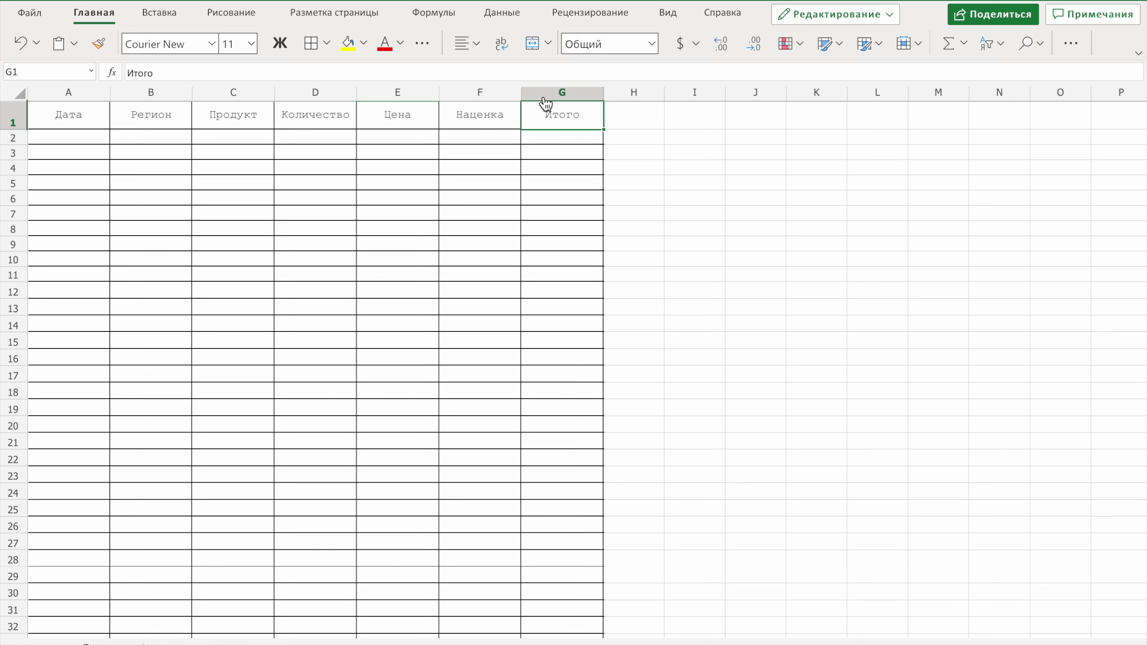
left_click(597, 168)
Step: Begin G1's formula as ="Итого"&АГРЕГАТ( in place of the plain header
left_click(594, 120)
left_click(128, 73)
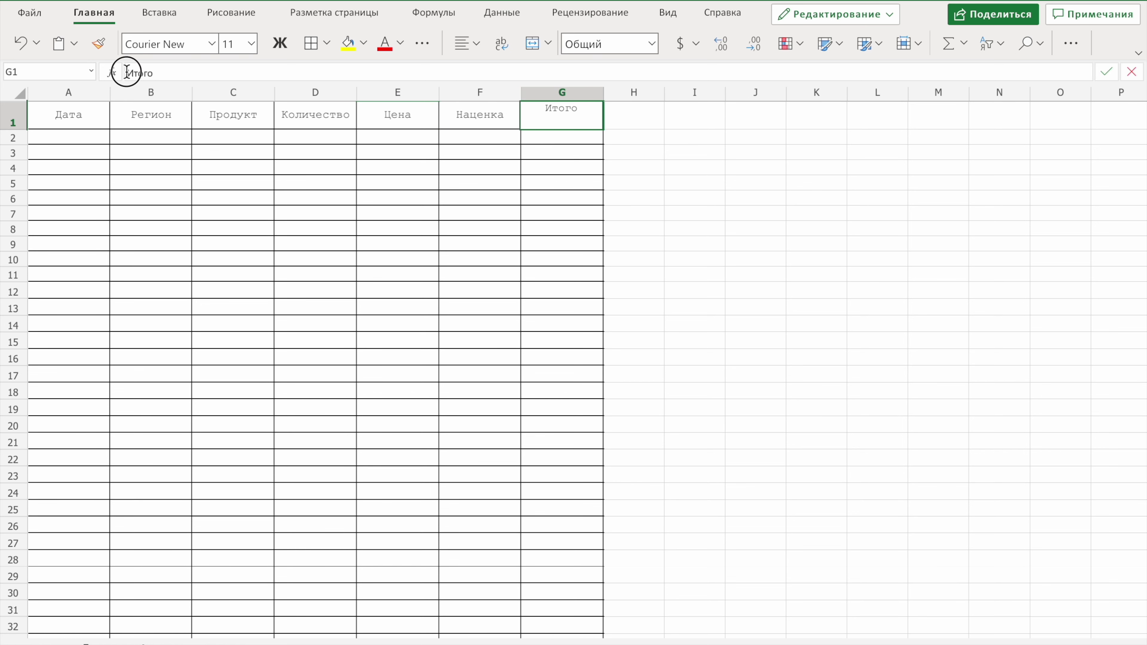
type("=\"Итого")
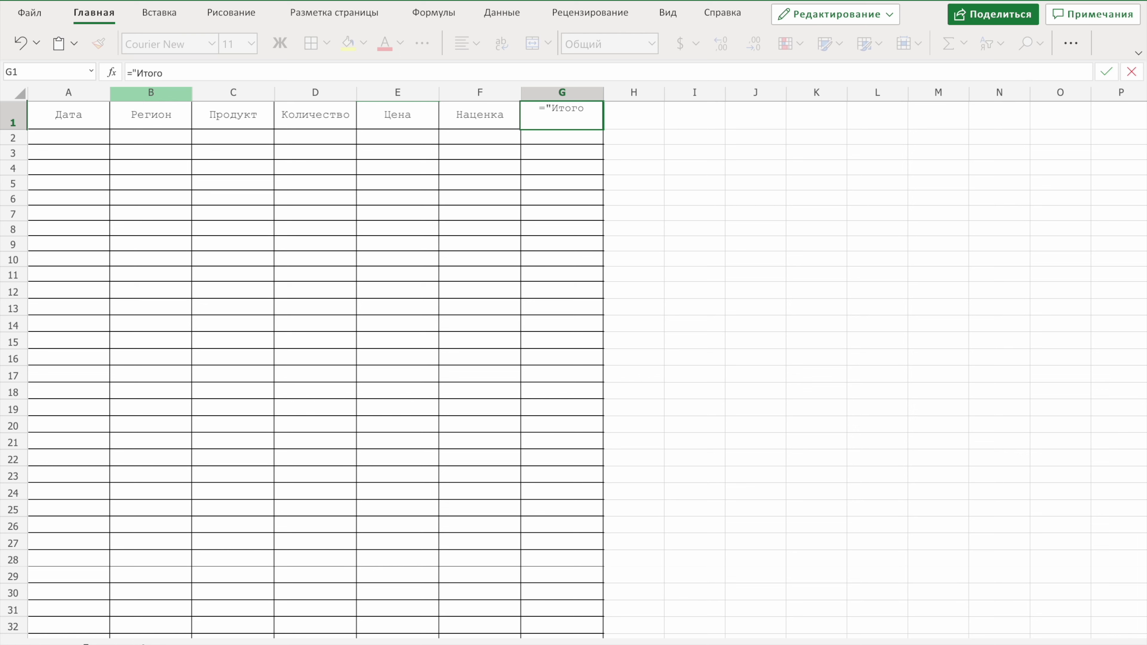
type("\"")
type("&f")
key("BackSpace")
type("аг")
key("Tab")
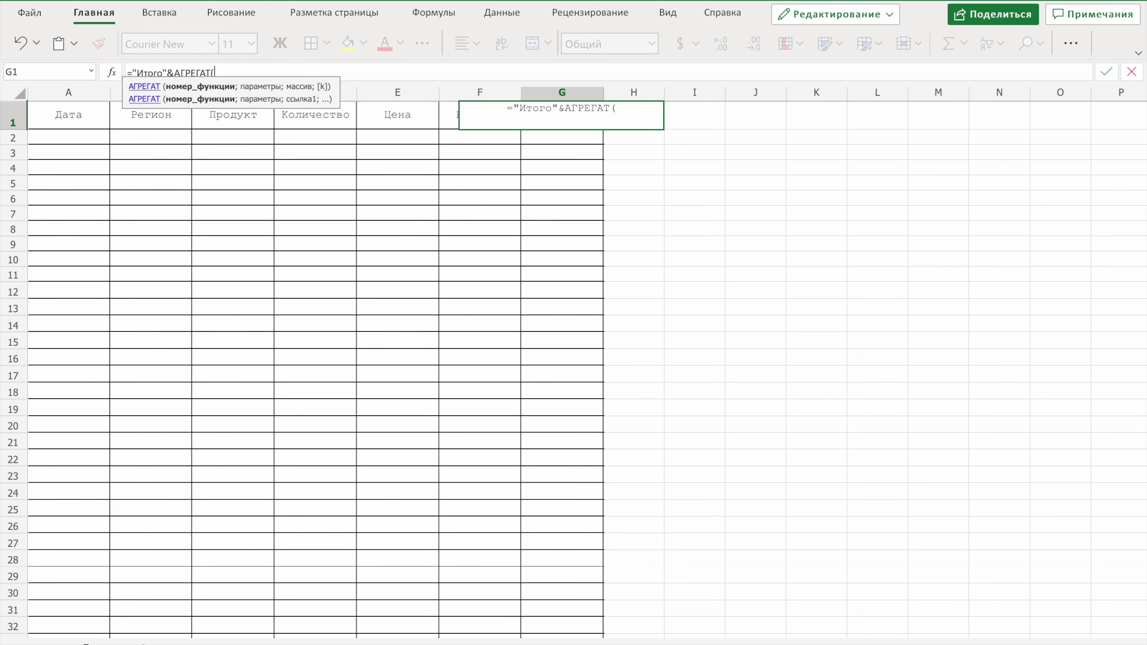
Step: Complete the АГРЕГАТ arguments as 9;2;G2:G1000 and commit the formula
type("9;")
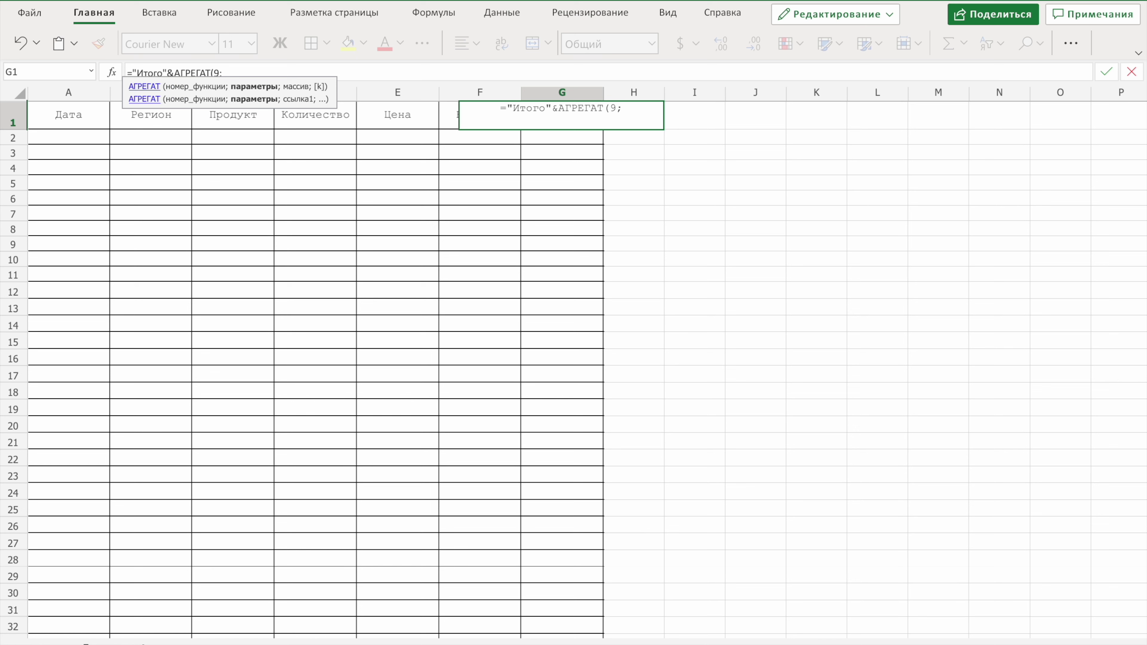
type("2;;")
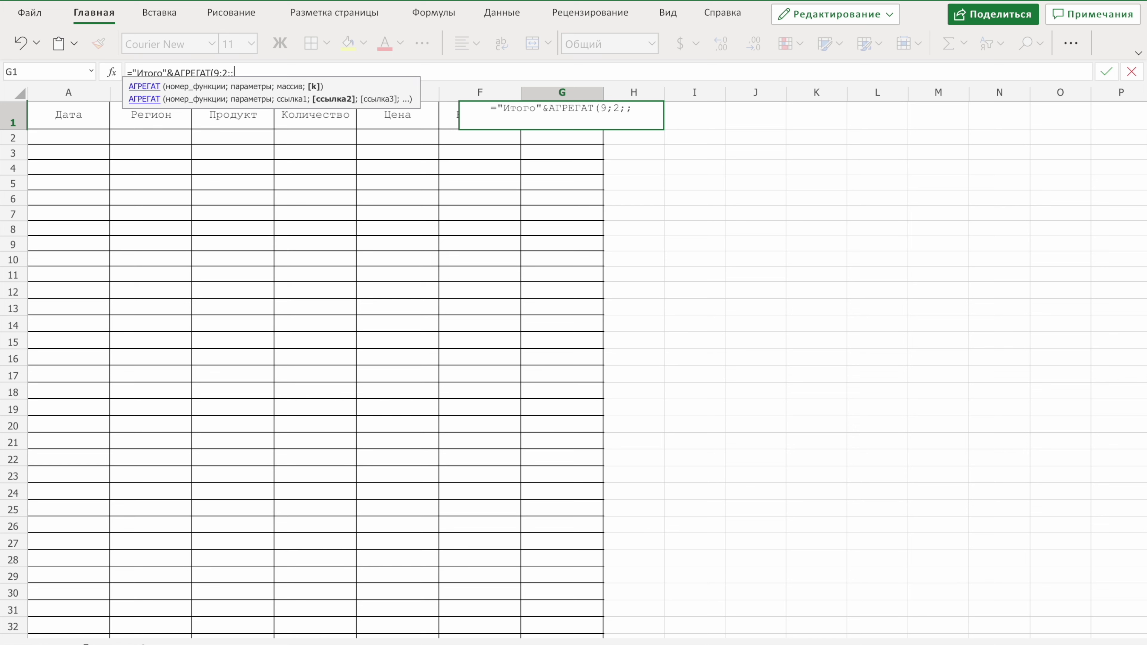
key("BackSpace")
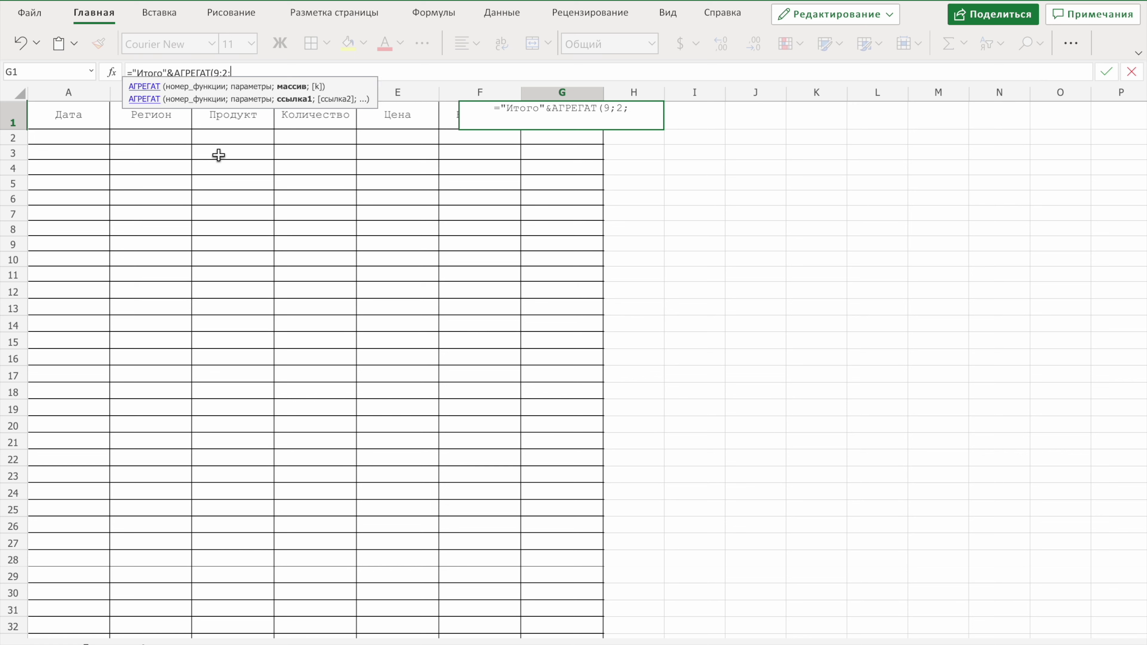
left_click_drag(568, 141, 558, 302)
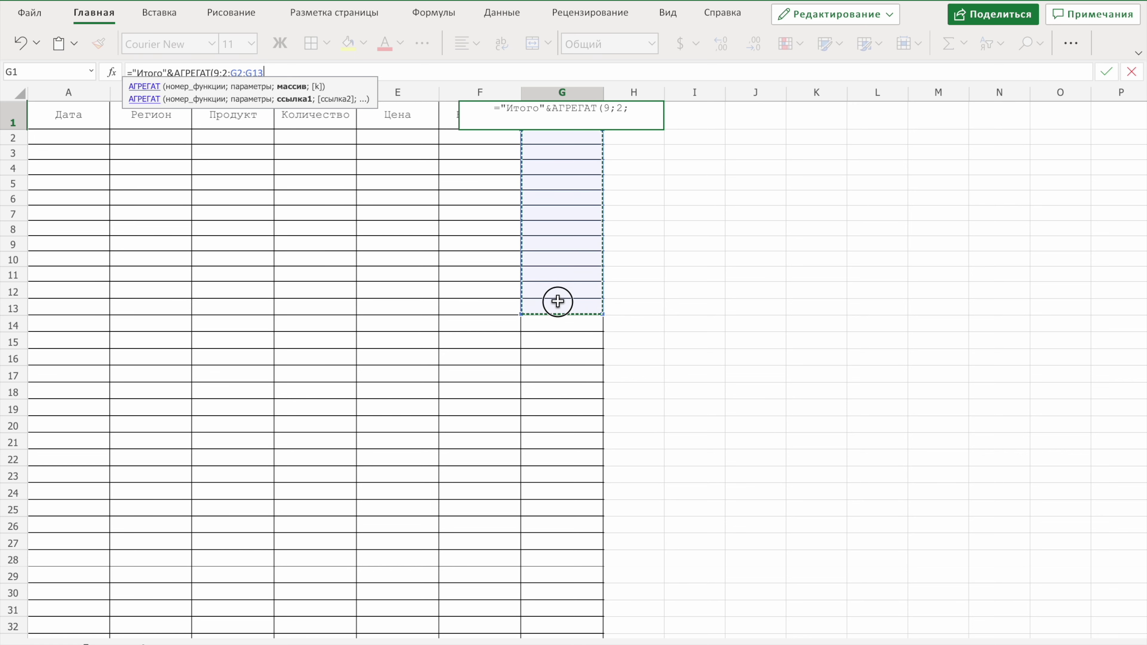
key("BackSpace")
key("BackSpace")
type("1000)")
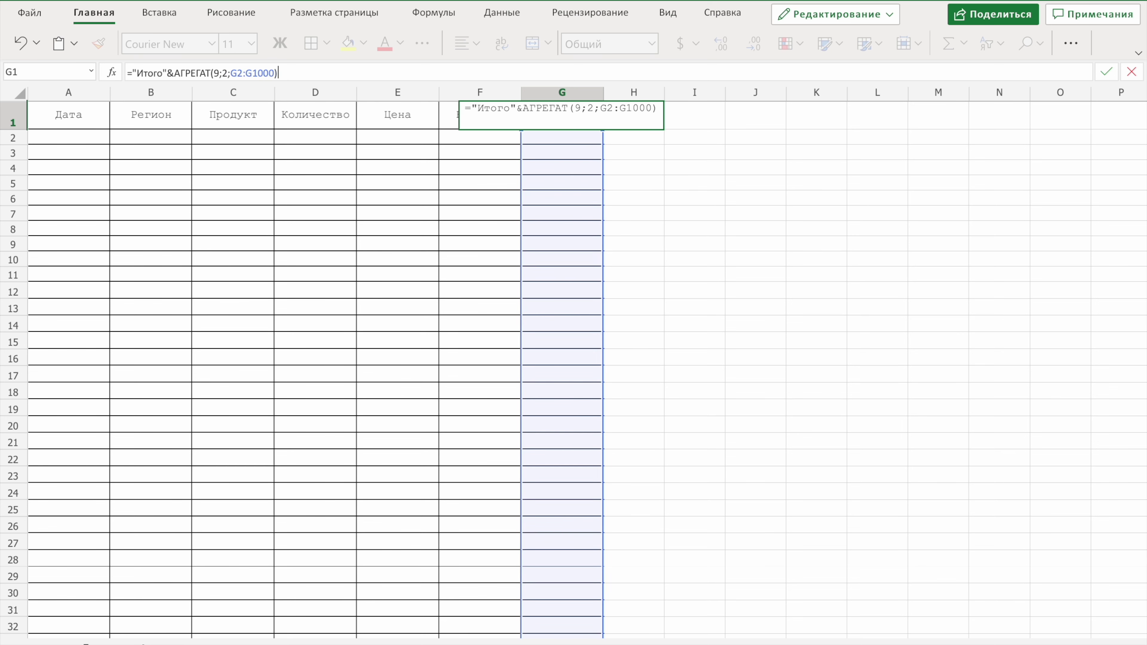
key("Return")
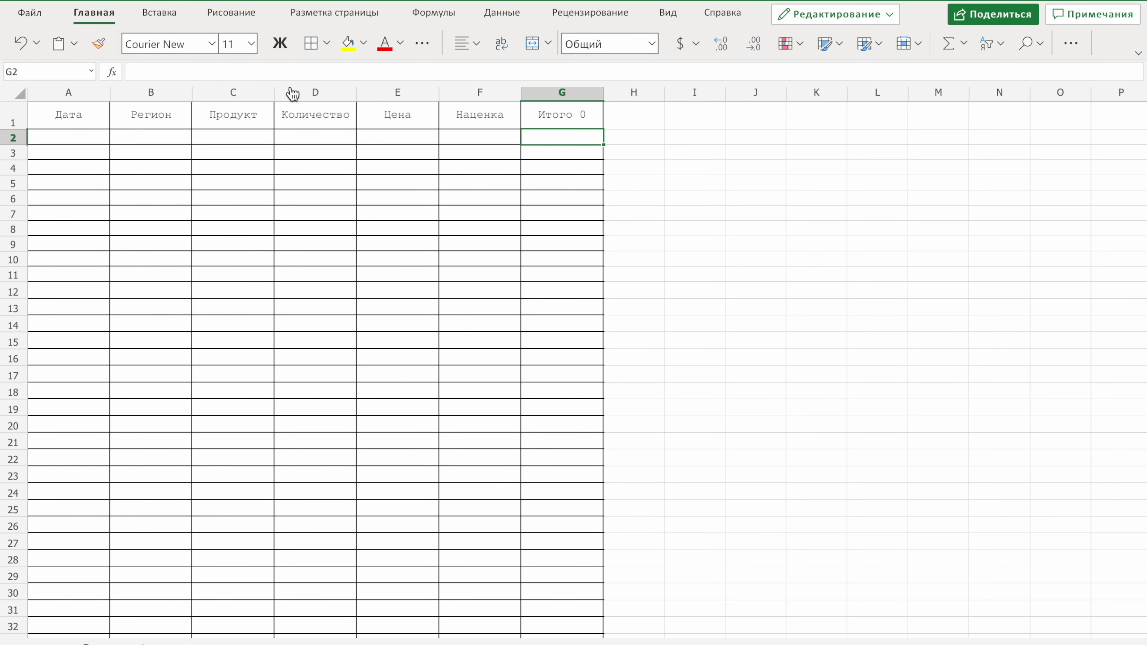
left_click(570, 117)
left_click(565, 200)
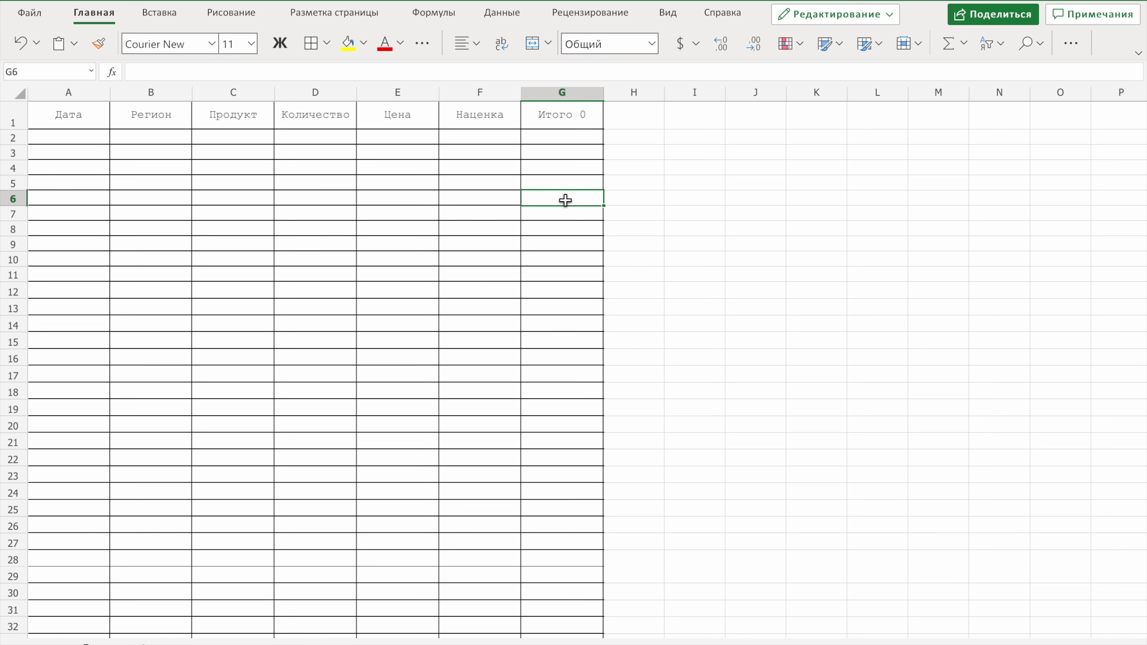
type("100")
key("Return")
type("1000")
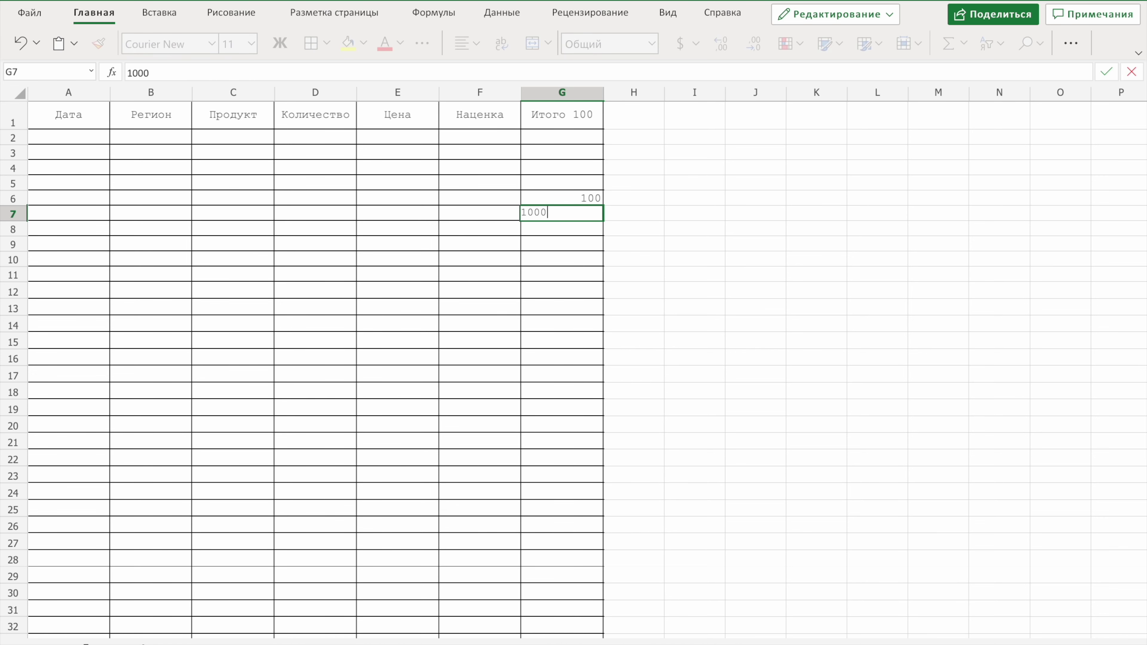
key("Return")
type("100")
key("Return")
type("1001")
key("Return")
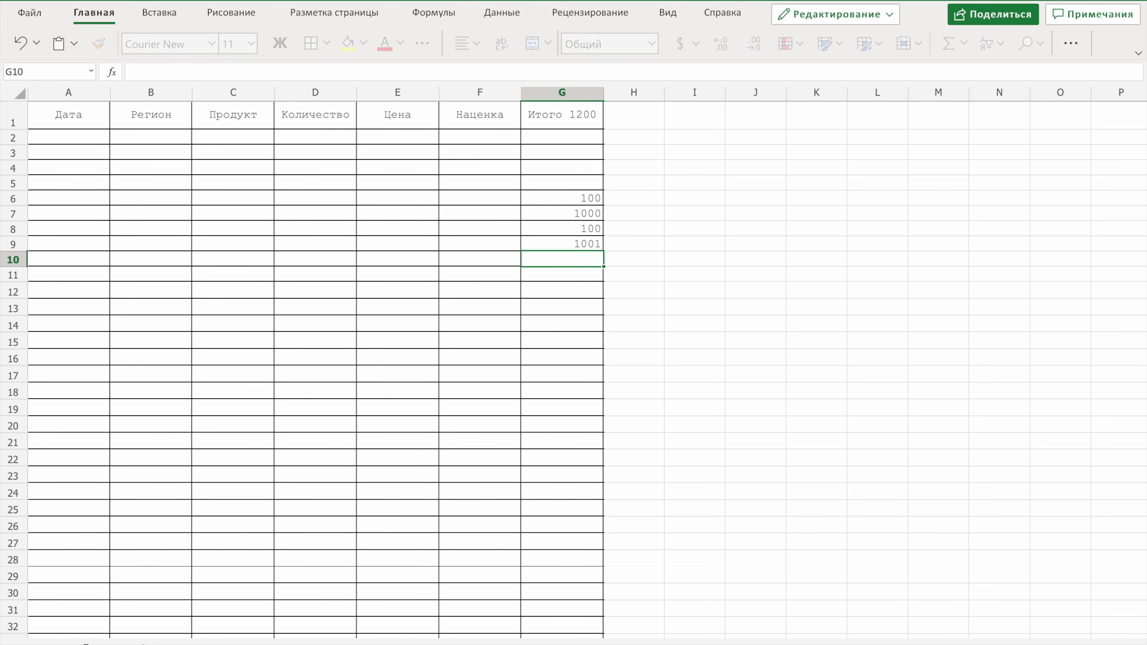
type("1000")
key("Return")
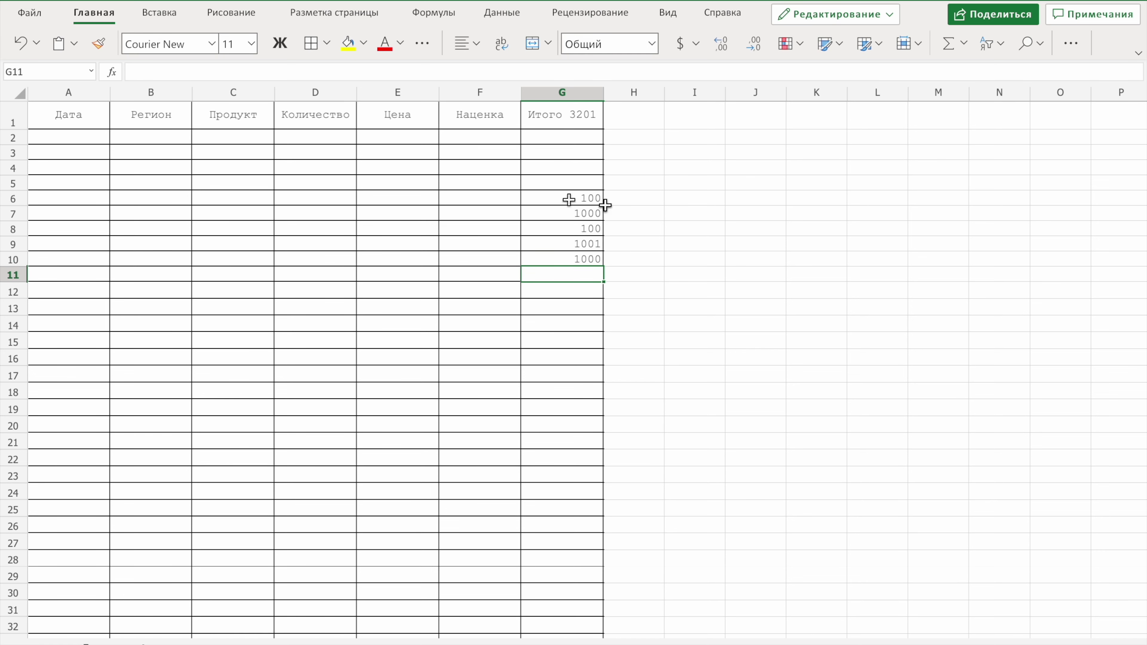
left_click_drag(559, 151, 559, 406)
key("Delete")
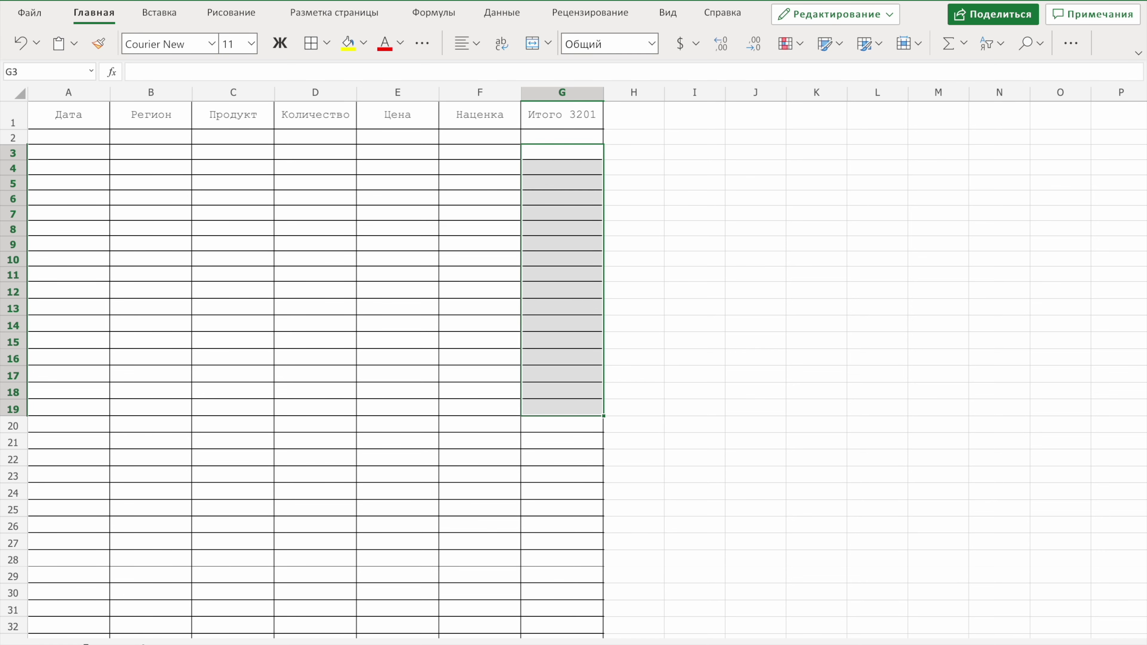
left_click(550, 309)
left_click(573, 138)
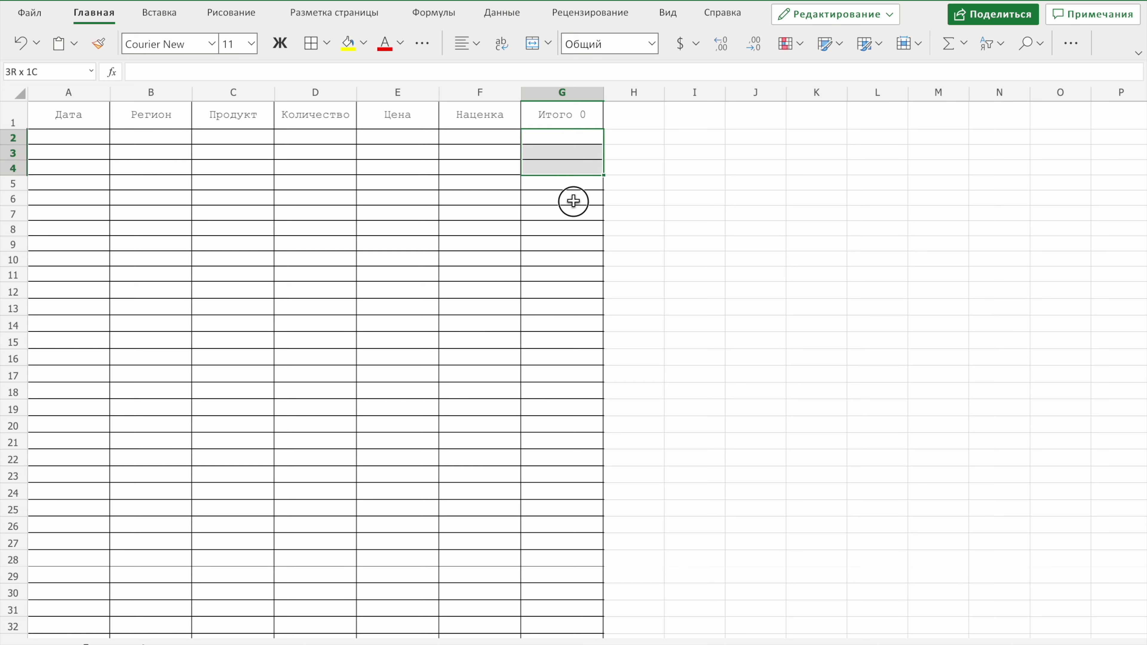
left_click_drag(573, 140, 551, 625)
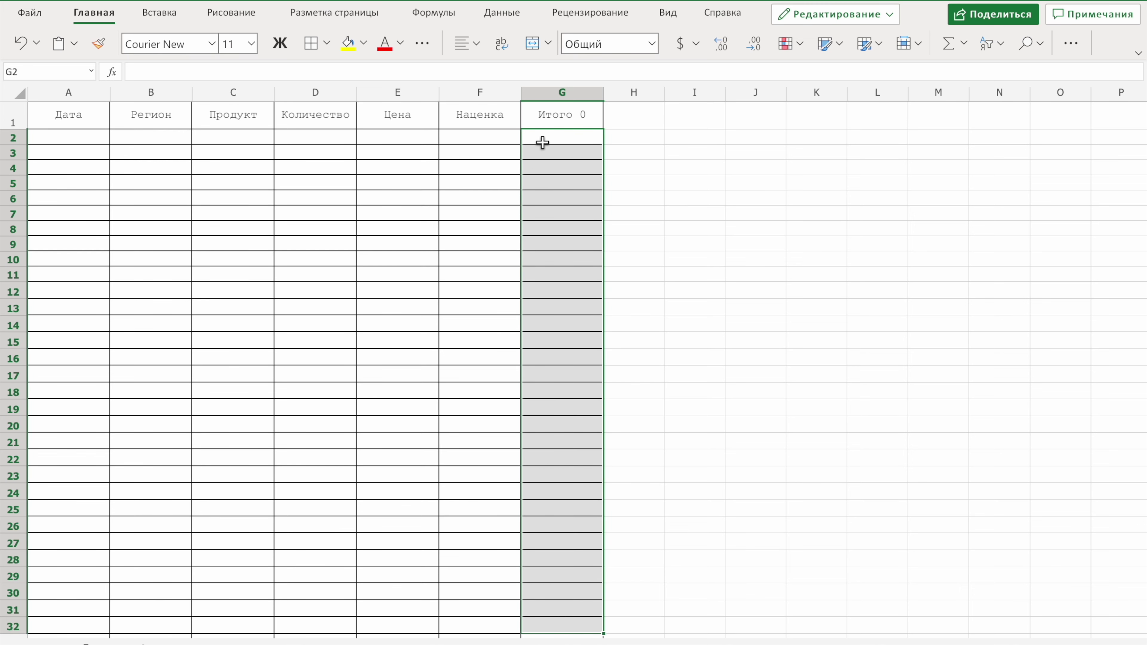
type("=")
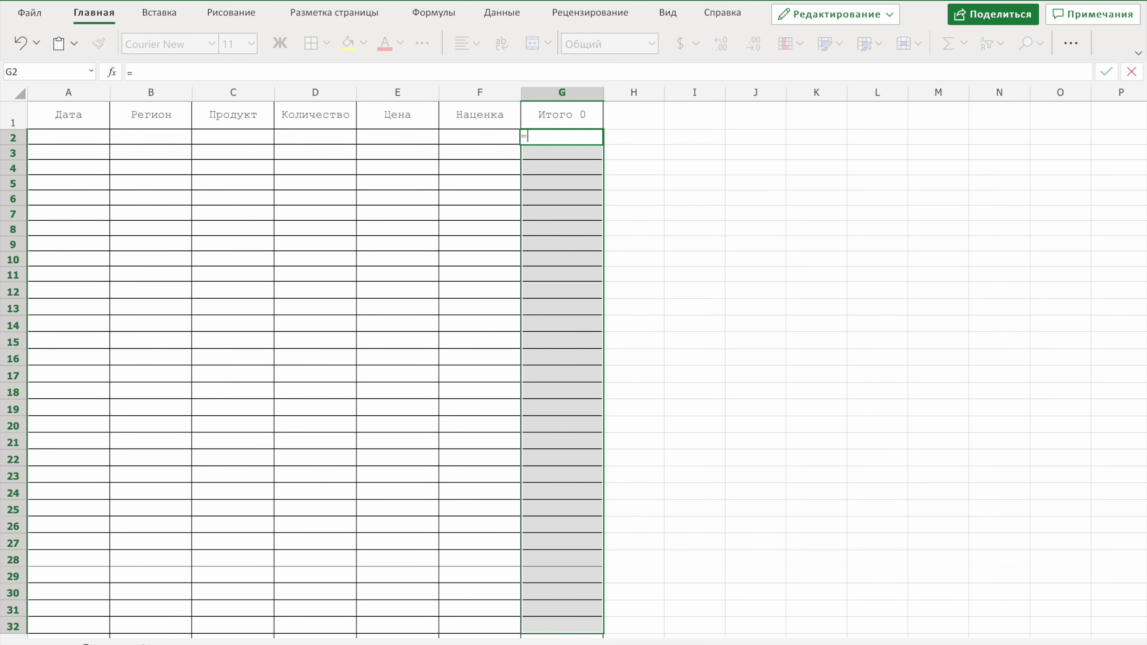
type("случмежду(10000;100000)")
Step: Copy =СЛУЧМЕЖДУ(10000;100000) from G2 into G3:G26 and widen column G
key("Return")
key("ctrl+c")
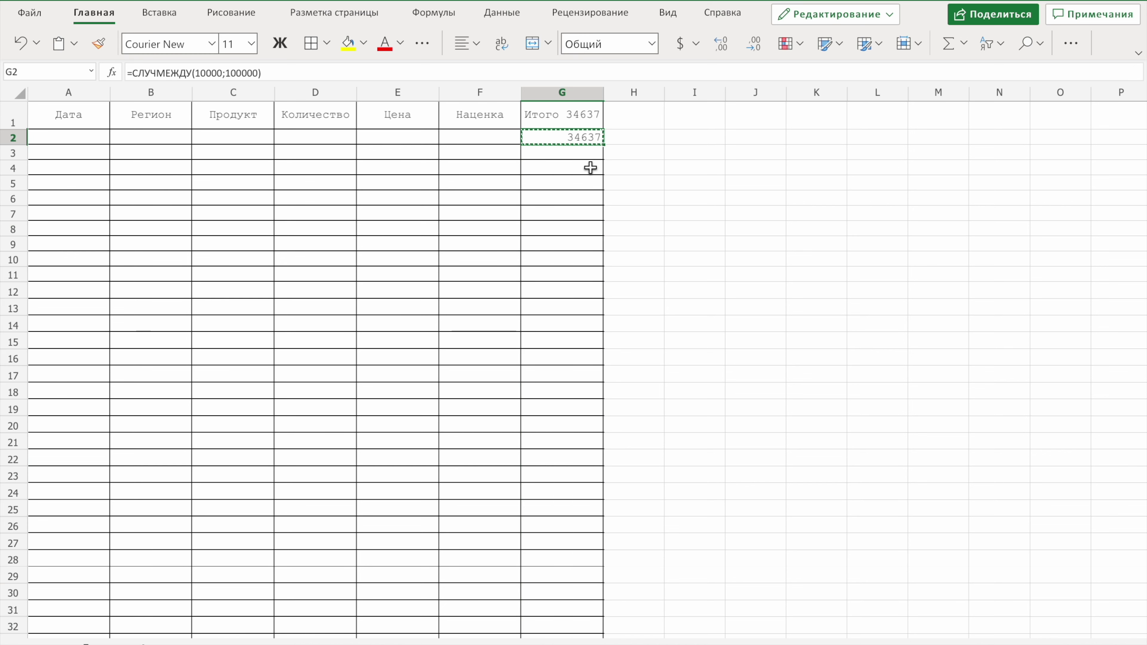
left_click_drag(586, 148, 586, 520)
key("ctrl+v")
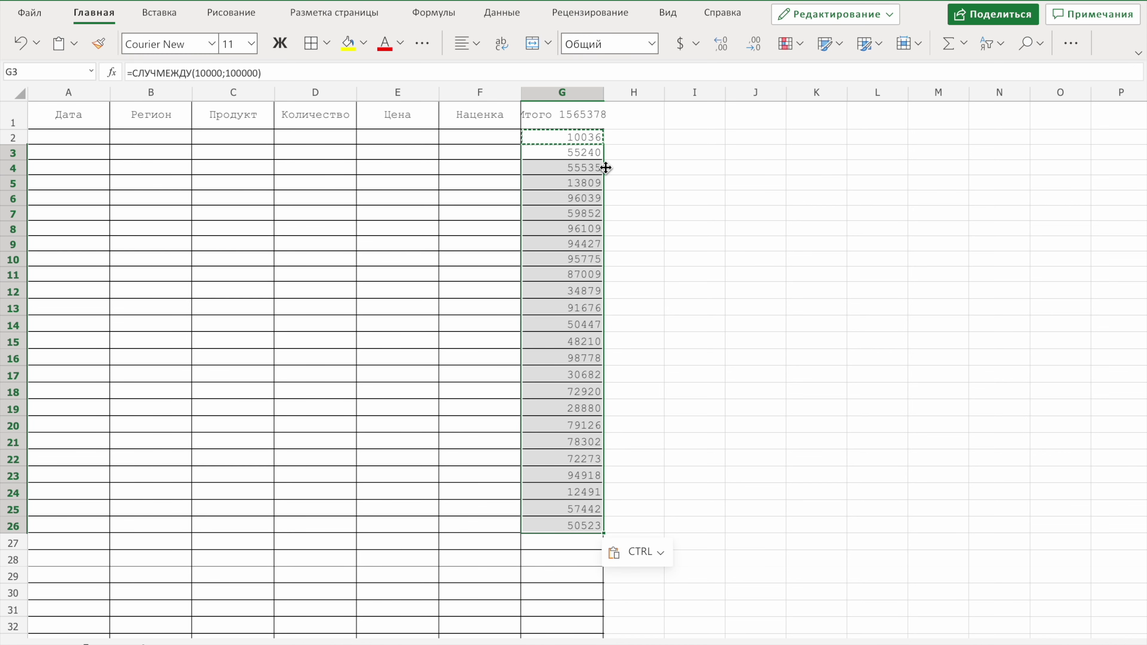
left_click_drag(605, 93, 625, 95)
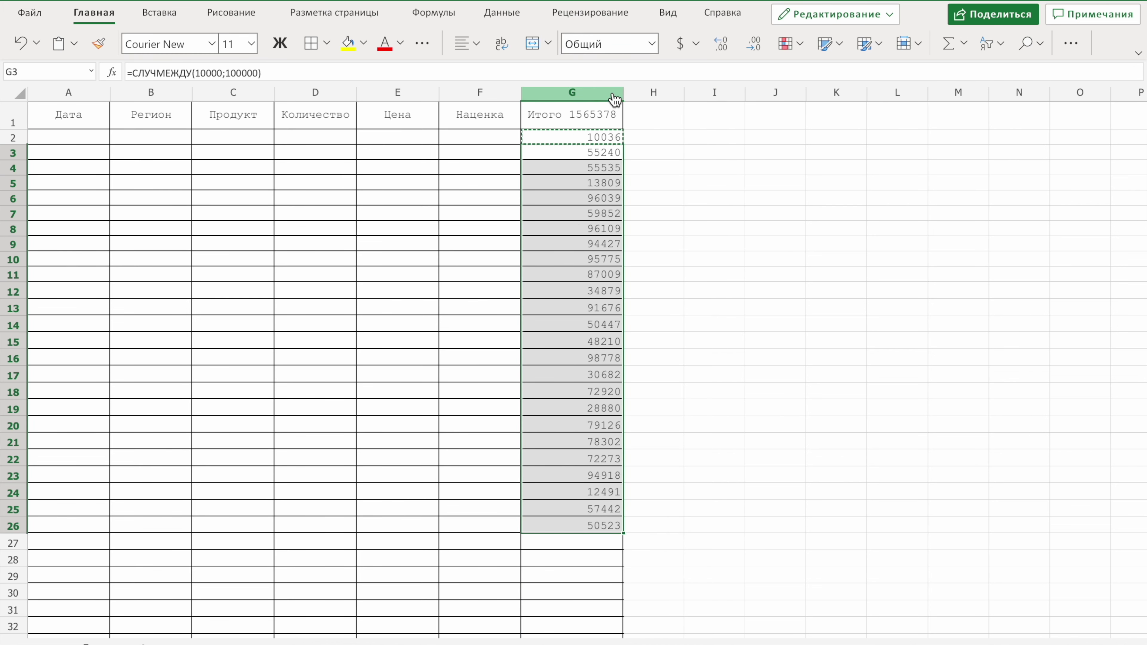
left_click(595, 110)
left_click(476, 126)
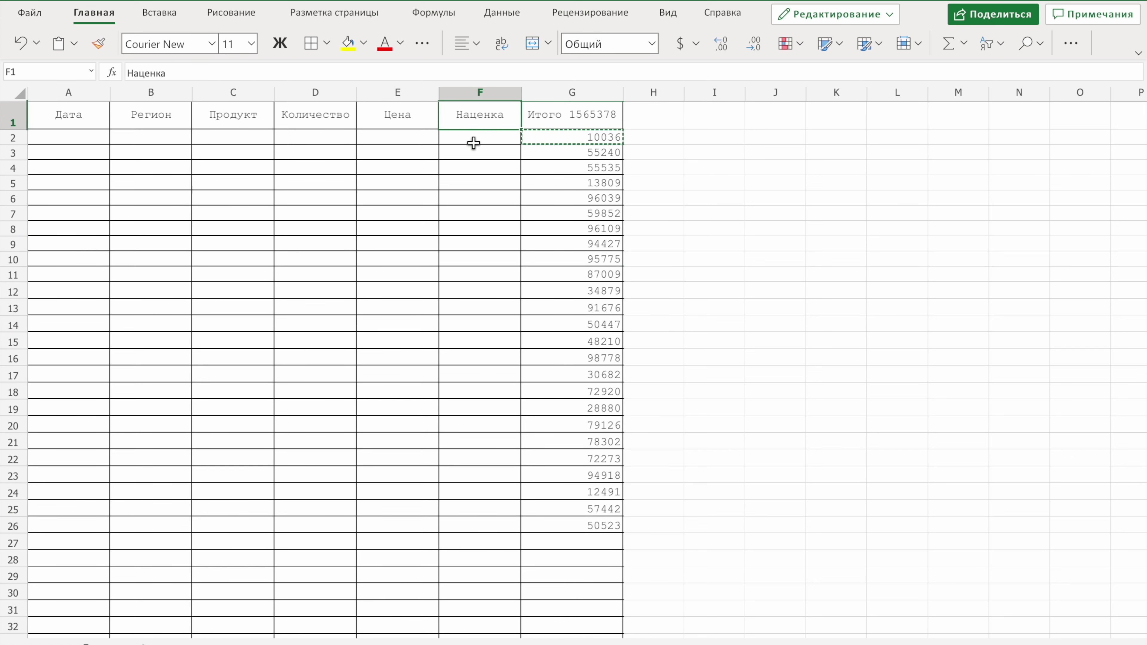
Step: Enter =ВЫБОР(СЛУЧМЕЖДУ(1;2);"15%";"17%") in F2
left_click(478, 138)
type("=")
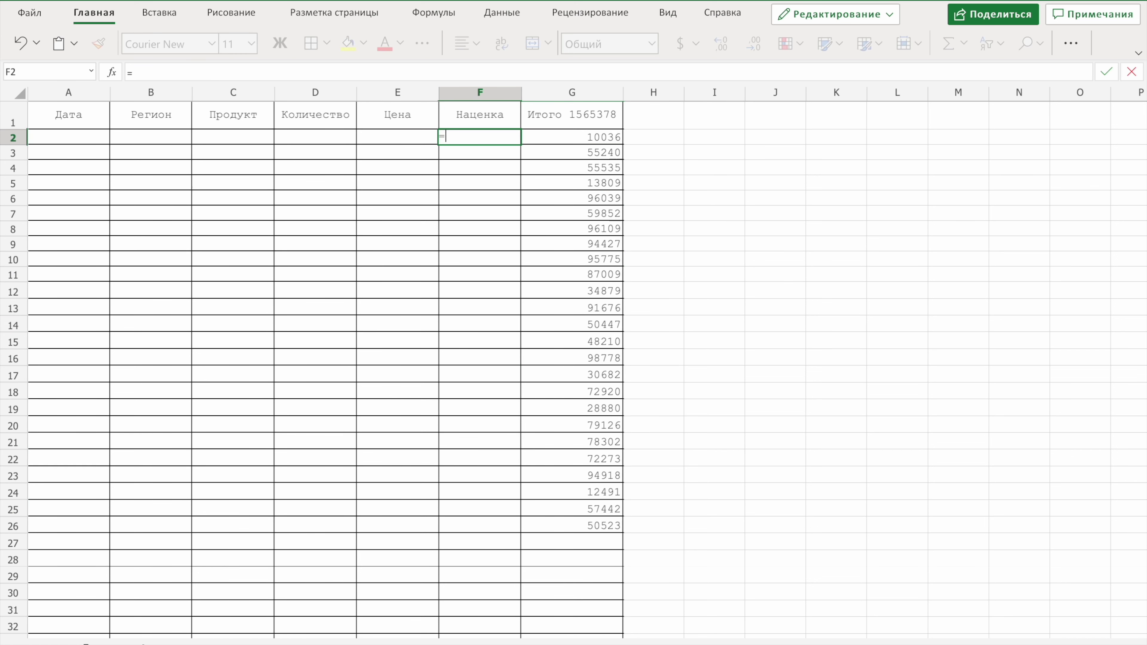
type("выбо")
key("Tab")
type("слу")
key("Tab")
type("1;2);\"15")
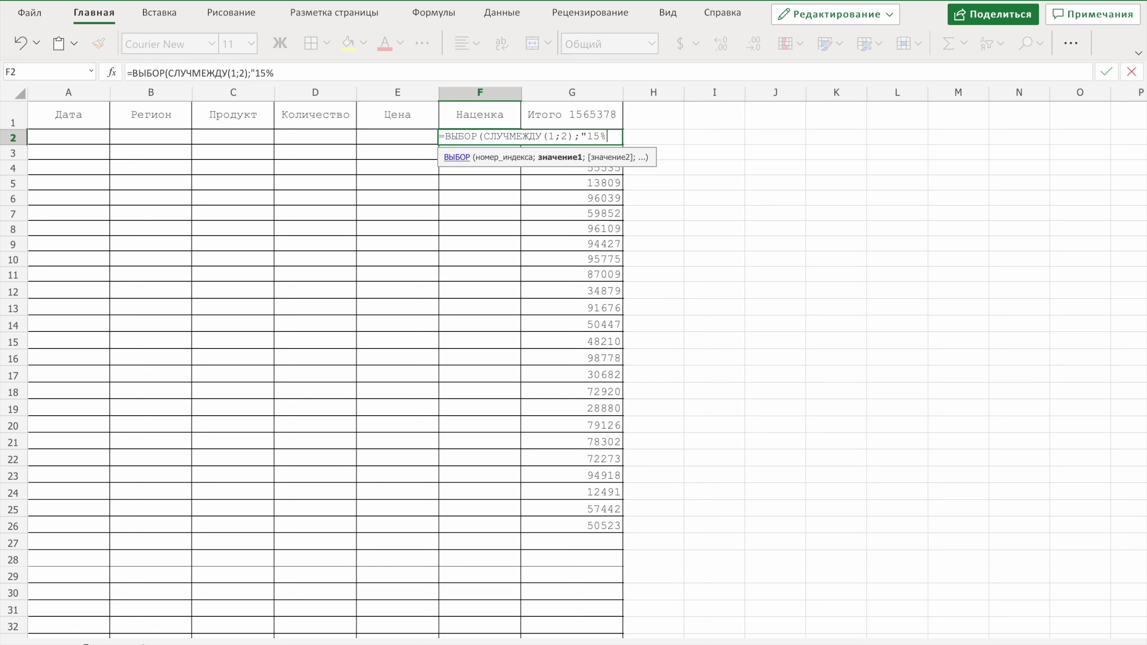
type("%;")
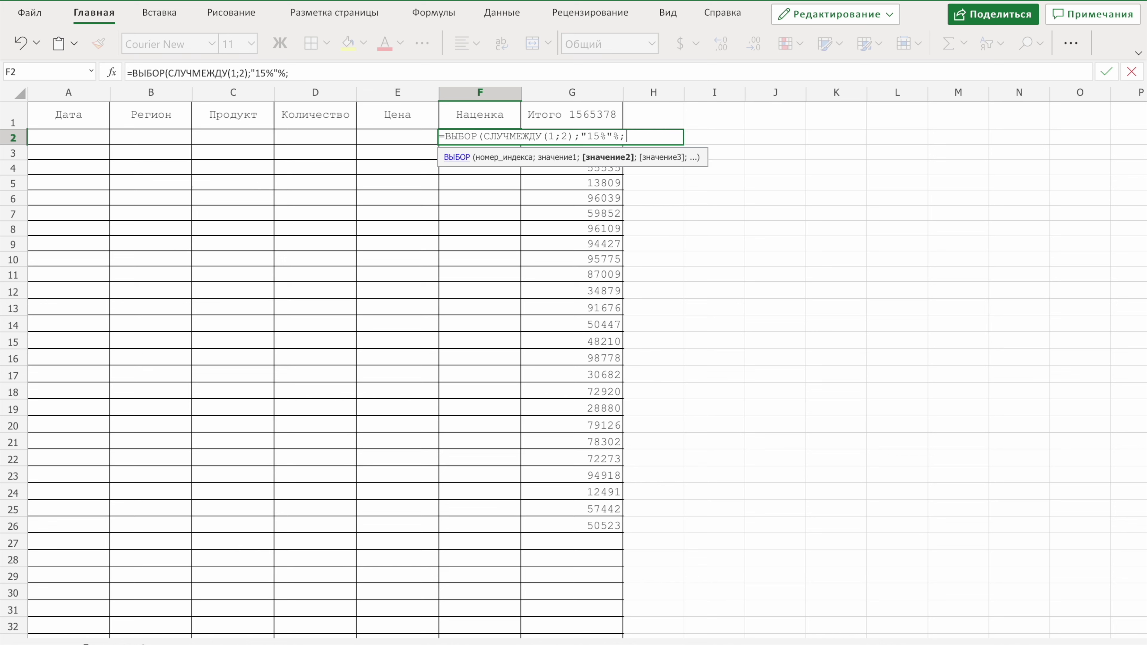
key("BackSpace")
key("BackSpace")
type(";\"")
key("Return")
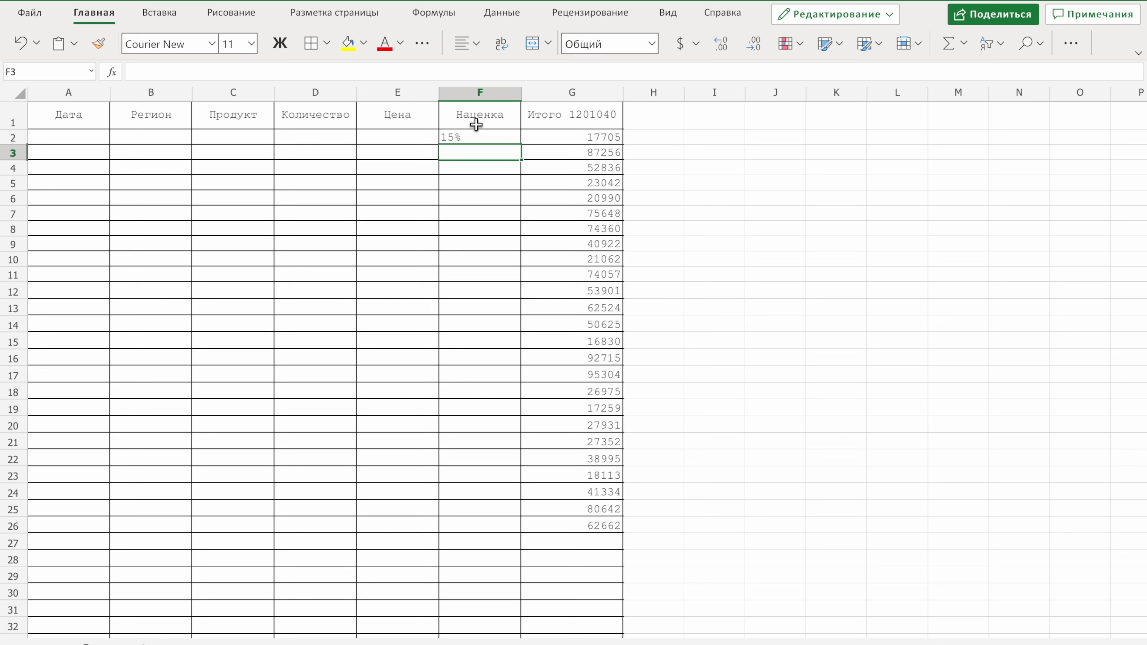
Step: Copy the markup formula down to F3:F26 and right-align F2:F26
left_click(465, 137)
key("ctrl+c")
left_click_drag(496, 153, 487, 524)
key("ctrl+v")
left_click(507, 139)
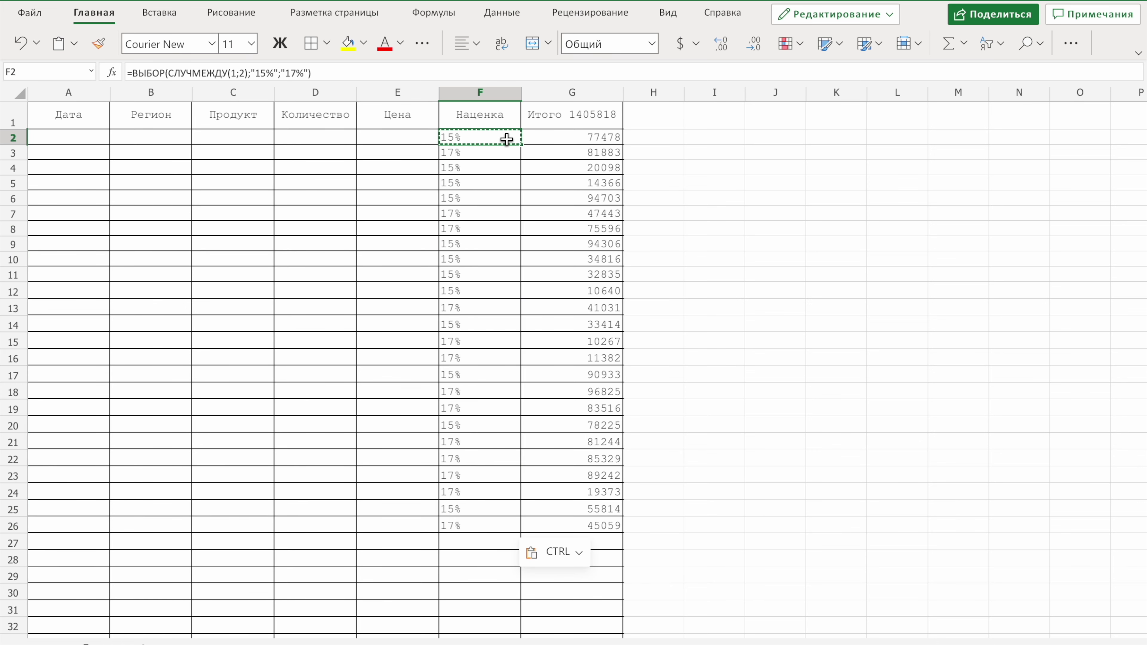
left_click(477, 526, "shift")
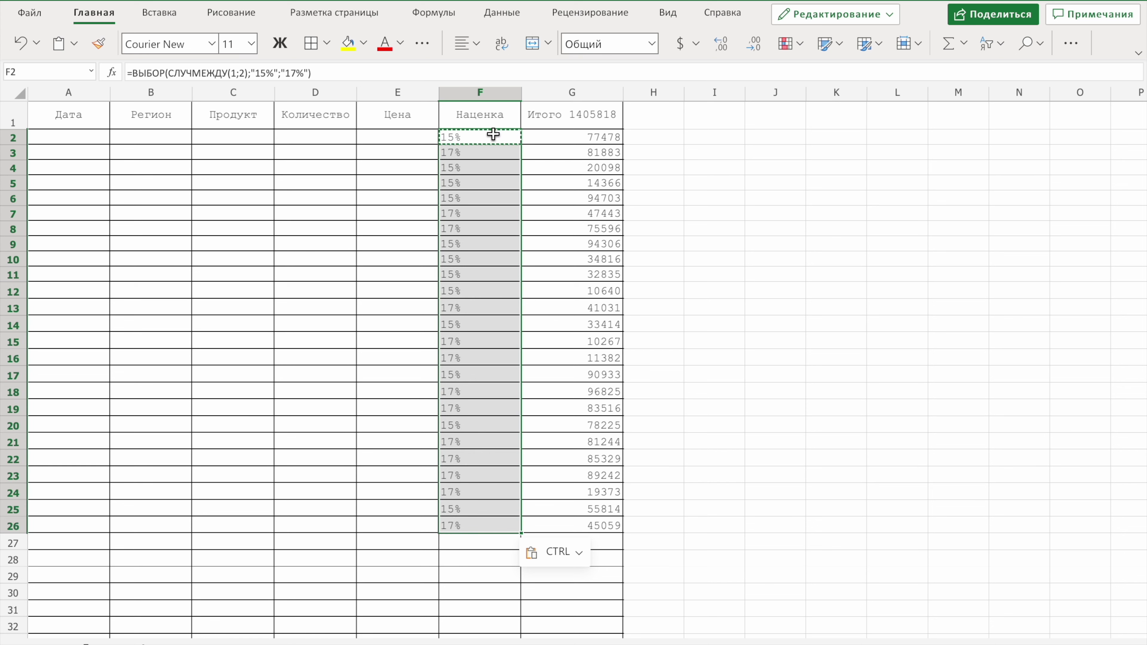
left_click(476, 44)
left_click(528, 131)
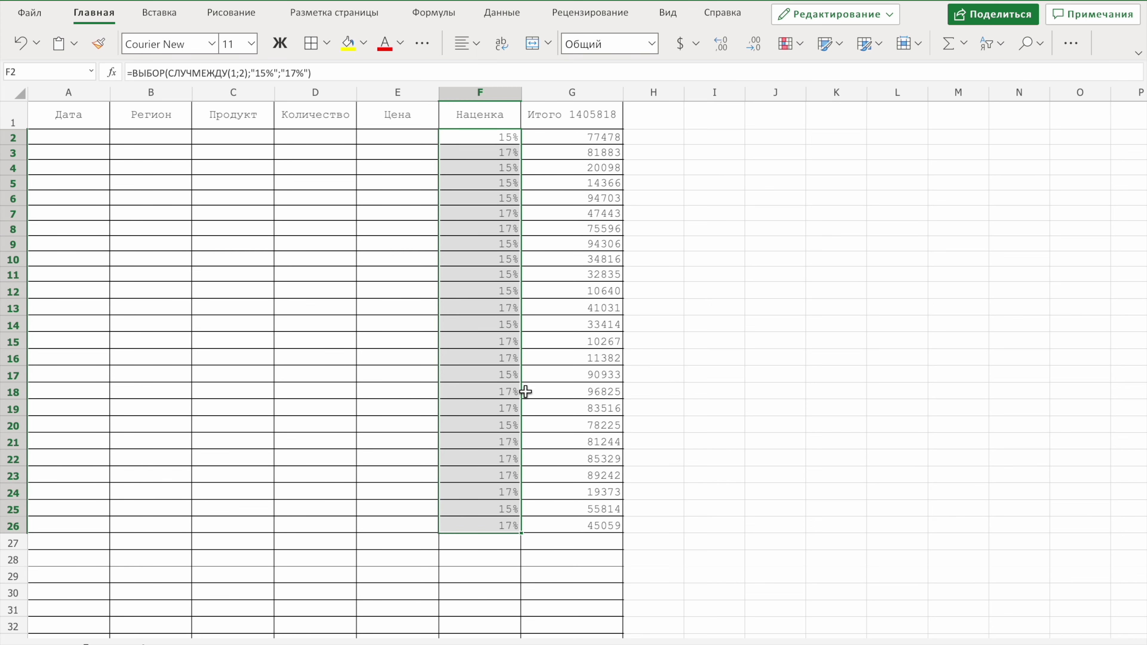
left_click(594, 328)
left_click(477, 113)
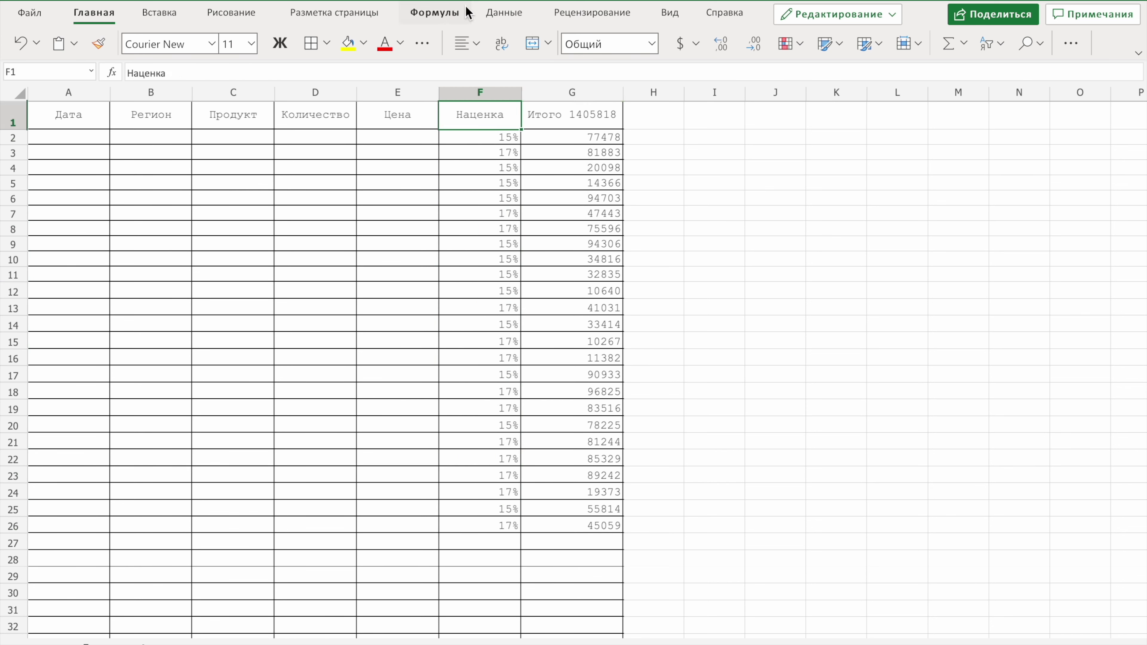
Step: Filter the Наценка column to show only 17% rows, then clear the filter
left_click(503, 12)
key("ctrl+shift+l")
left_click(514, 125)
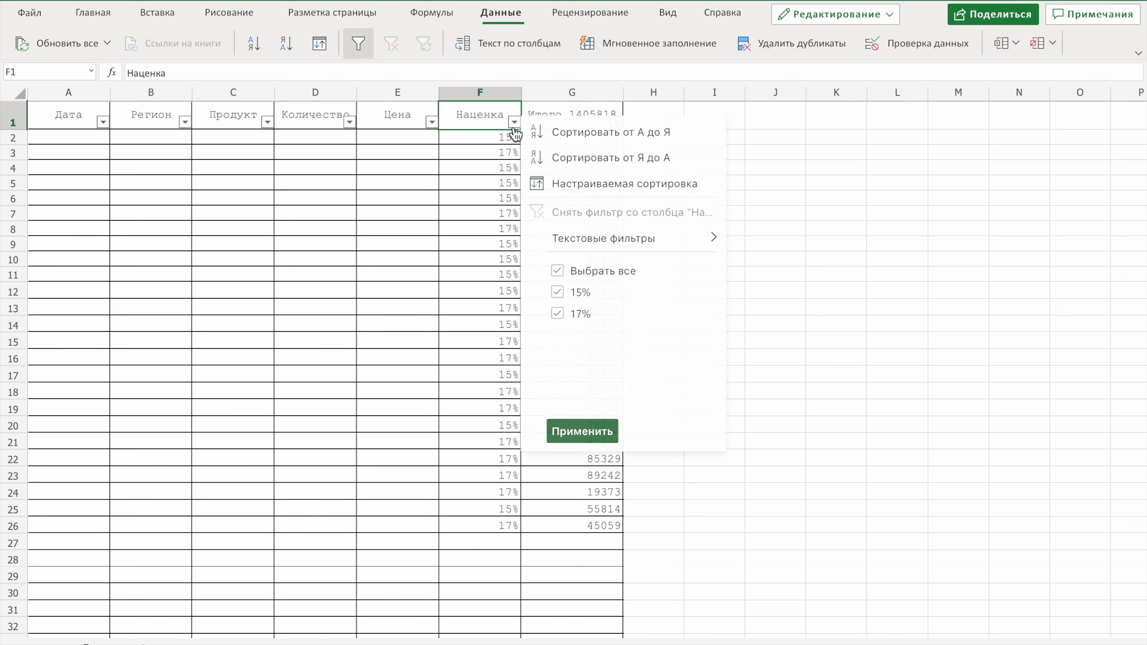
left_click(579, 271)
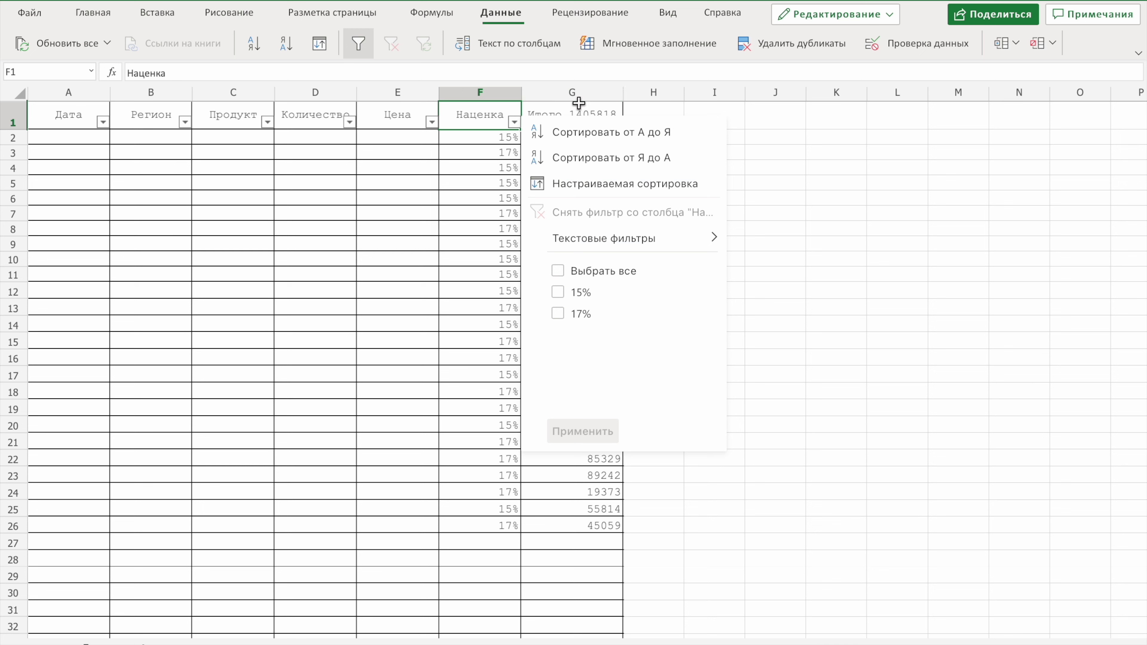
left_click(558, 314)
left_click(585, 432)
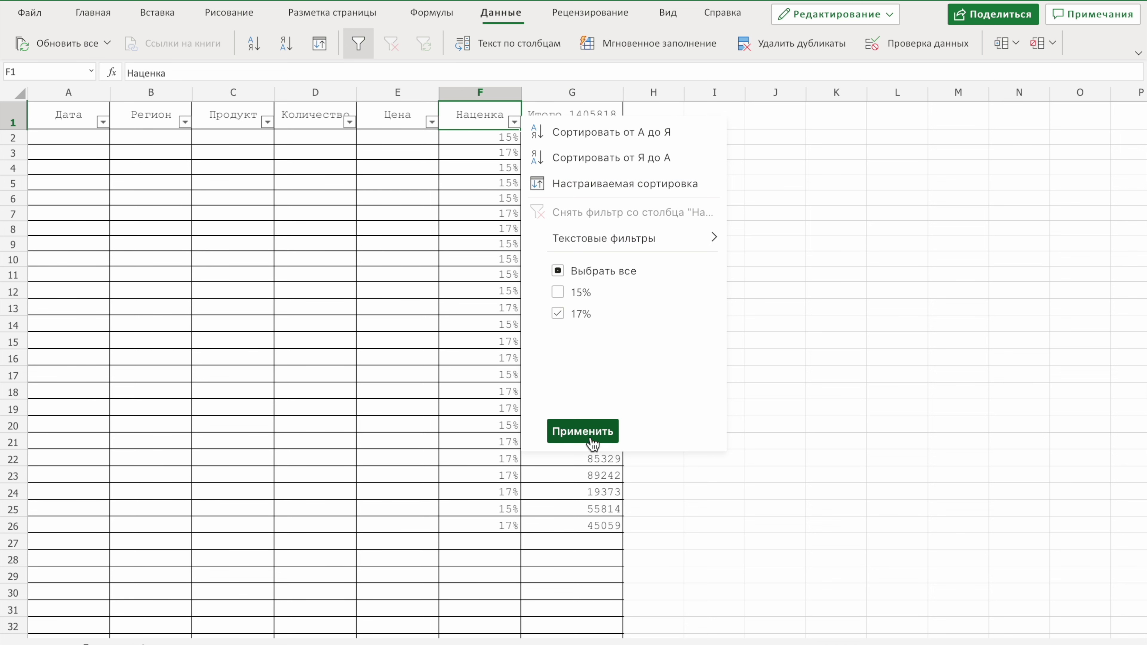
left_click(596, 119)
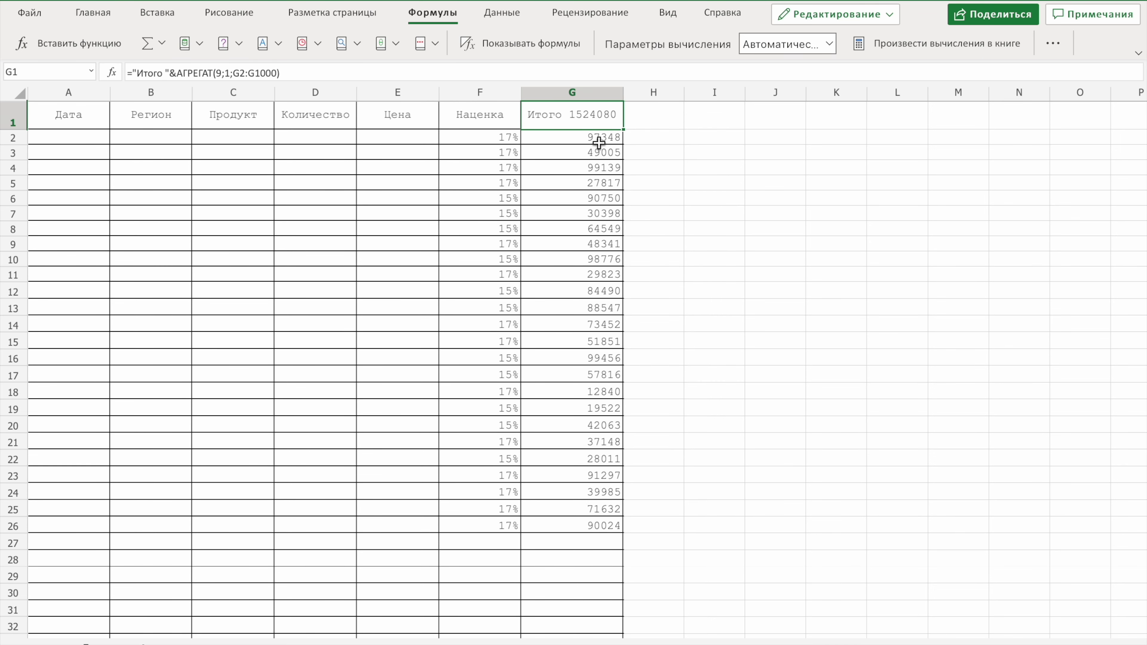
left_click(586, 375)
Step: Freeze panes above row 2 so the header row stays fixed
scroll(586, 374, "down", 3)
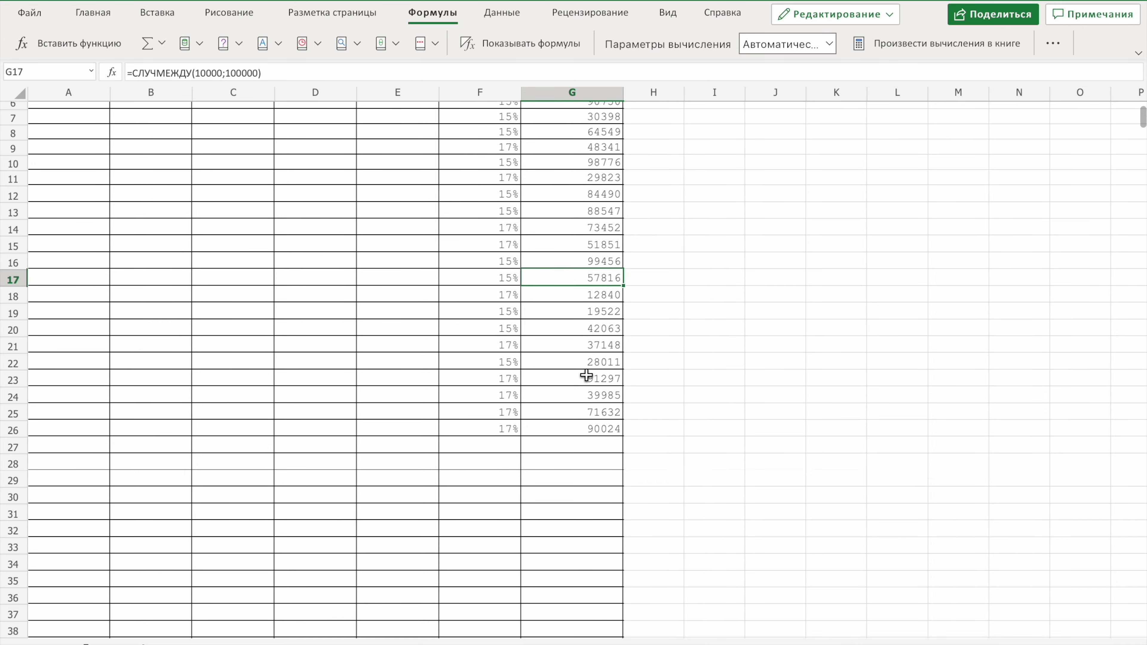
scroll(586, 374, "up", 3)
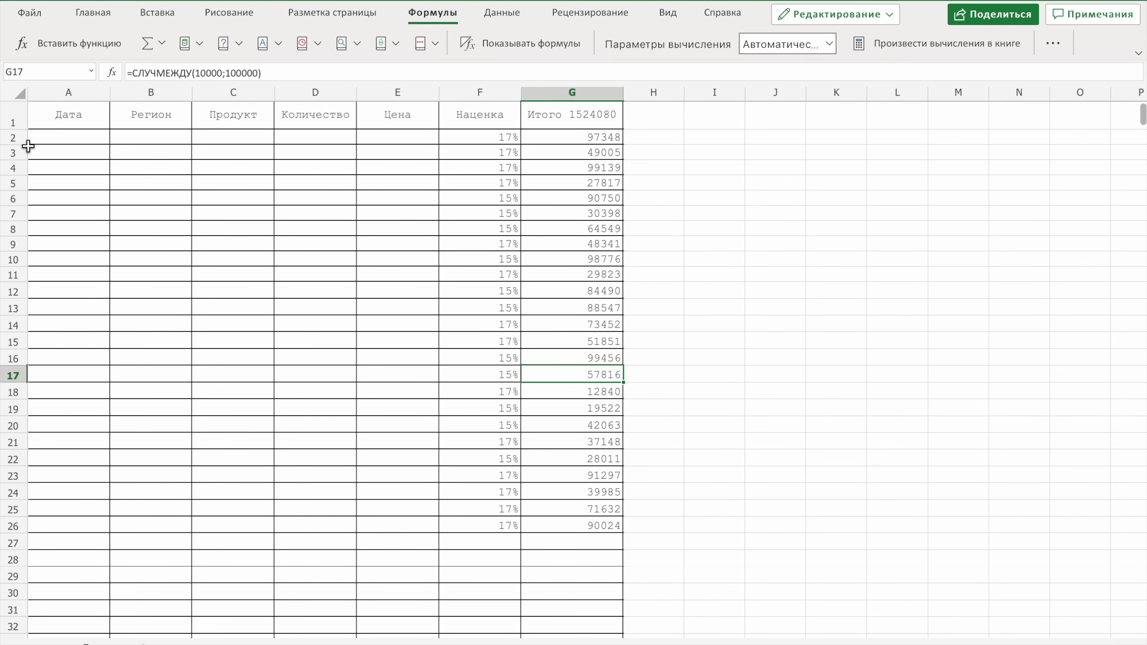
left_click(13, 137)
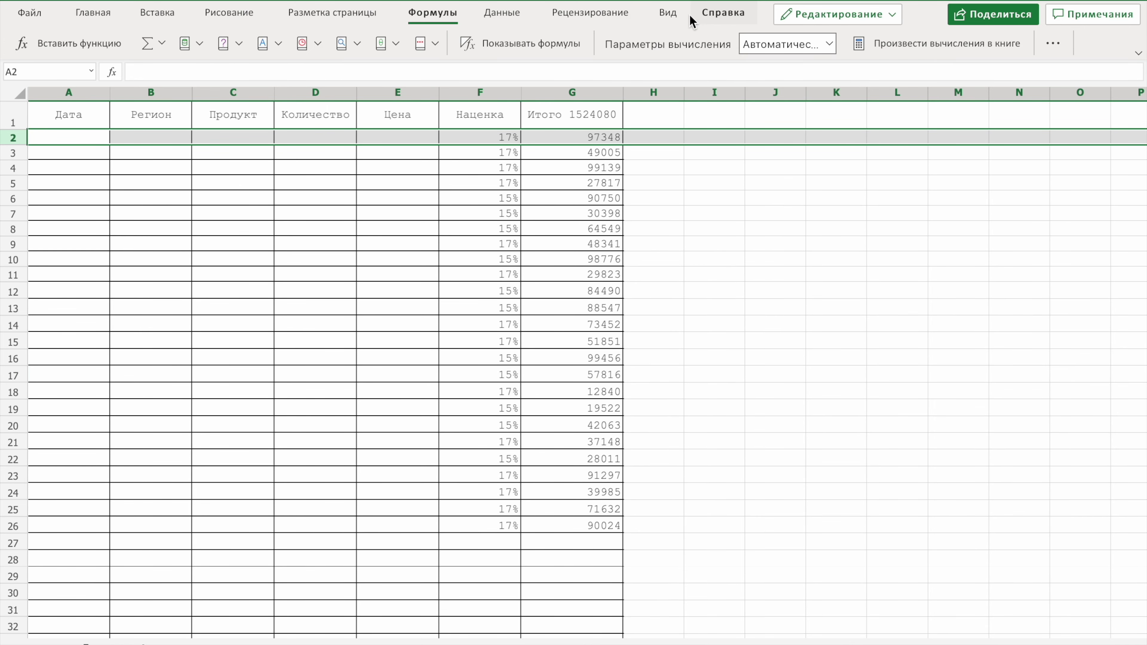
left_click(670, 14)
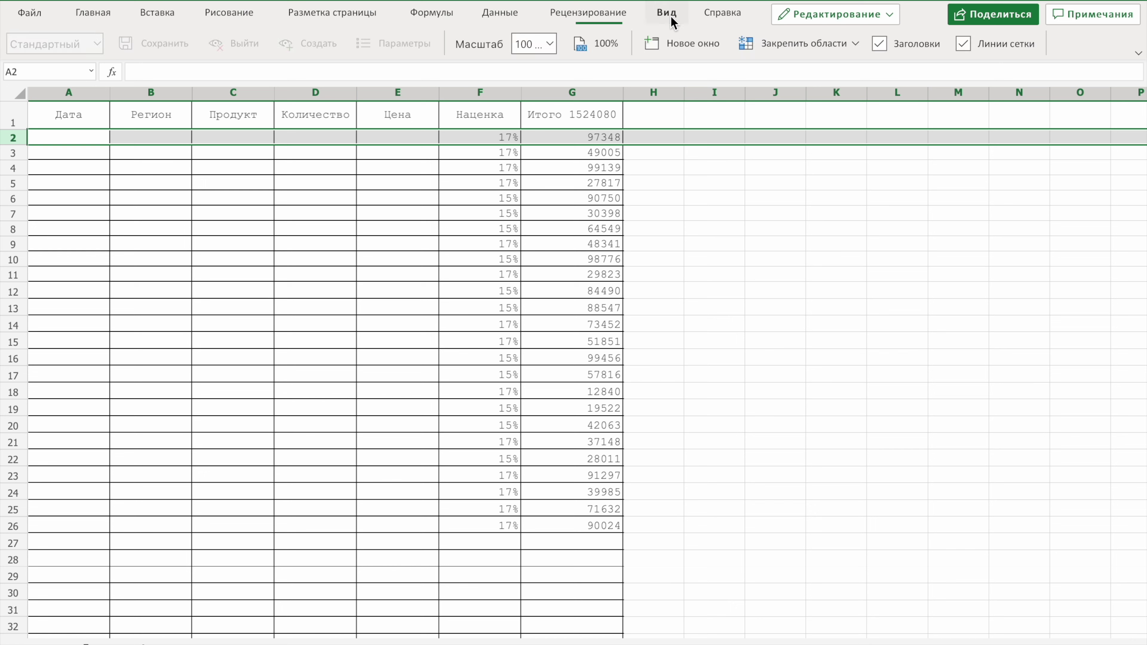
left_click(839, 50)
left_click(808, 72)
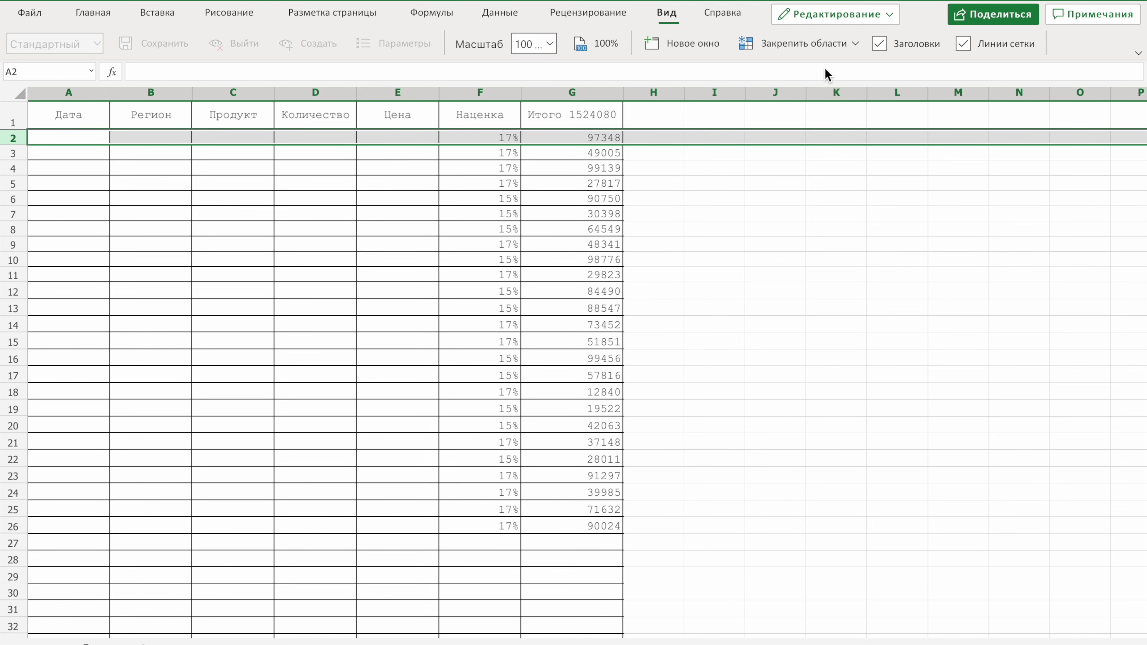
left_click(816, 48)
left_click(817, 100)
left_click(760, 199)
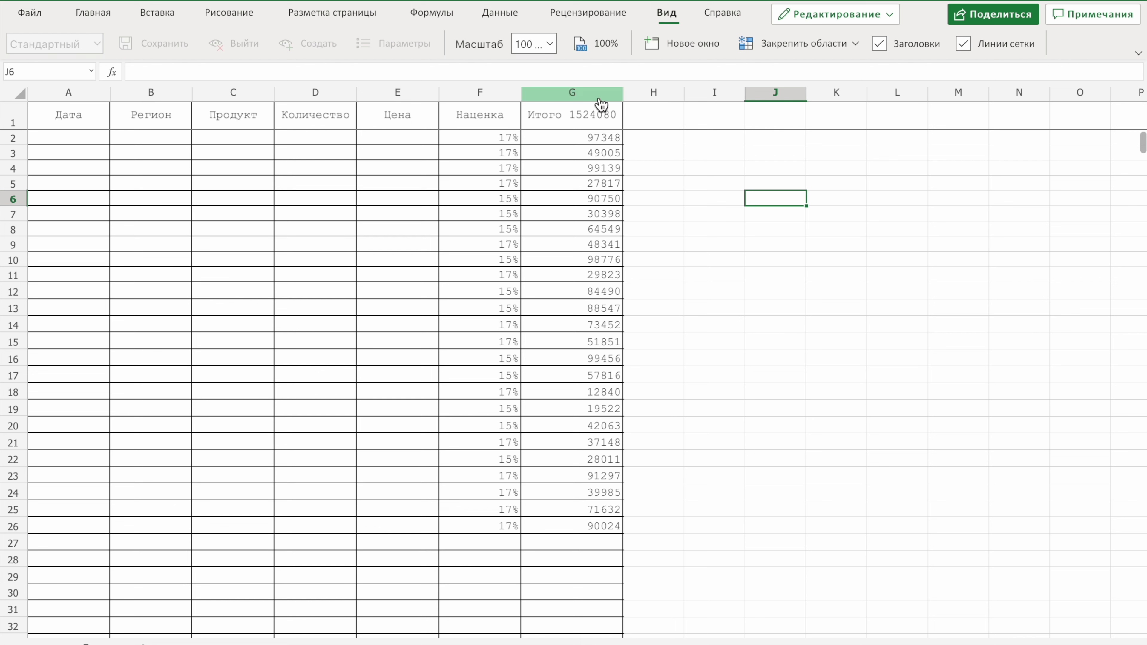
left_click_drag(77, 114, 533, 114)
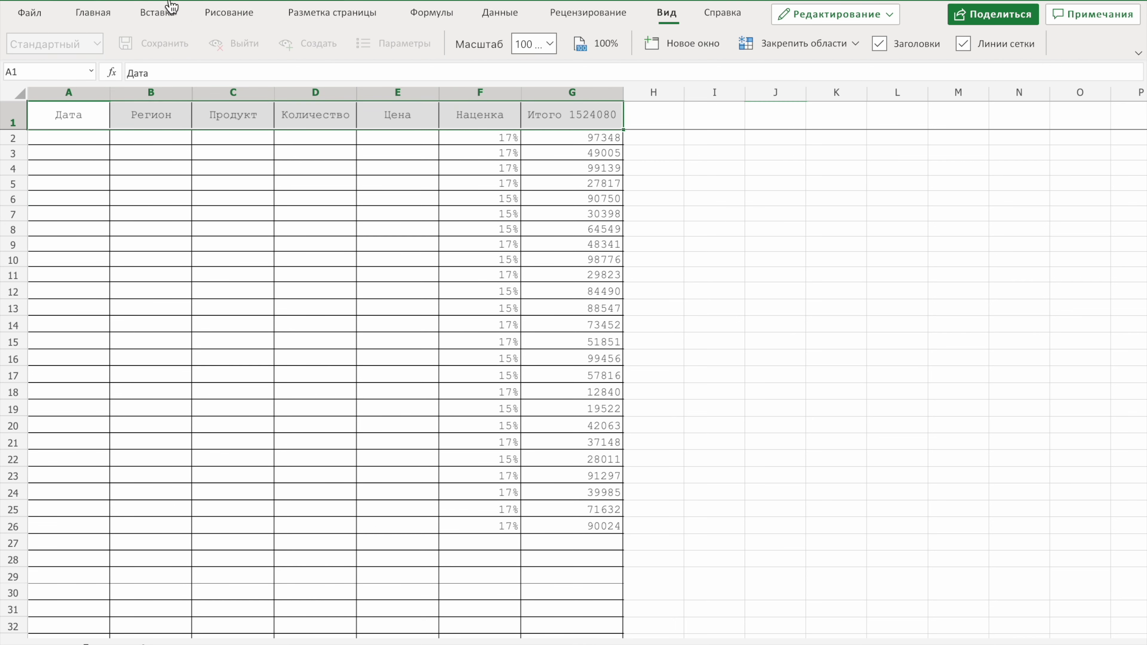
Step: Fill the header row A1:G1 green with white font
left_click(363, 43)
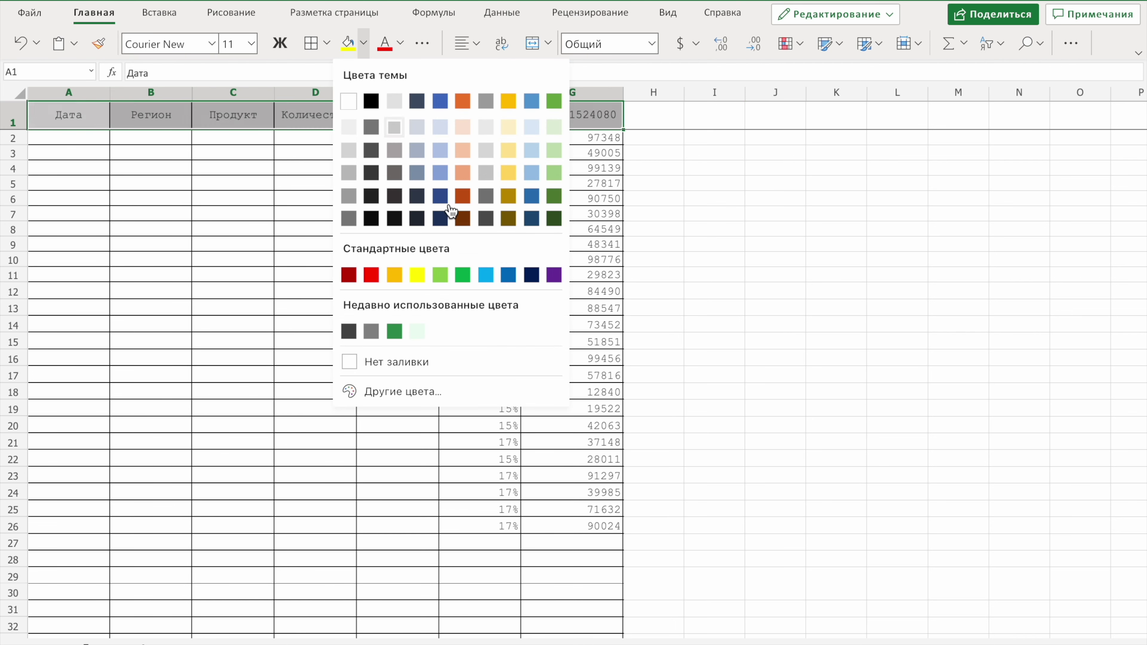
left_click(440, 275)
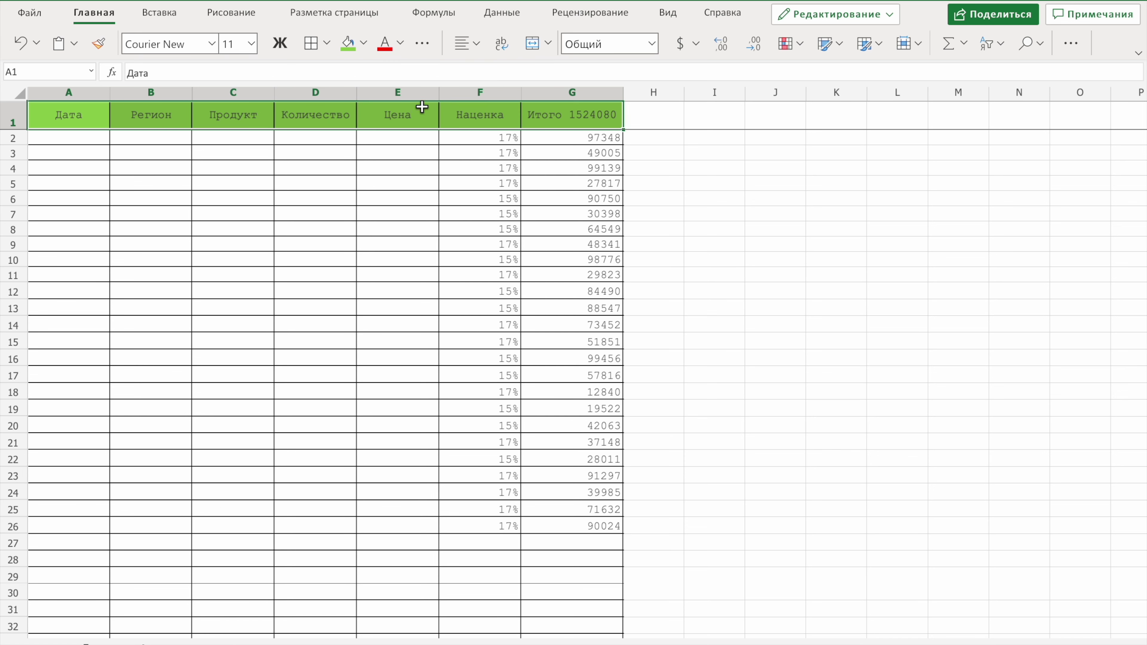
left_click(401, 43)
left_click(398, 126)
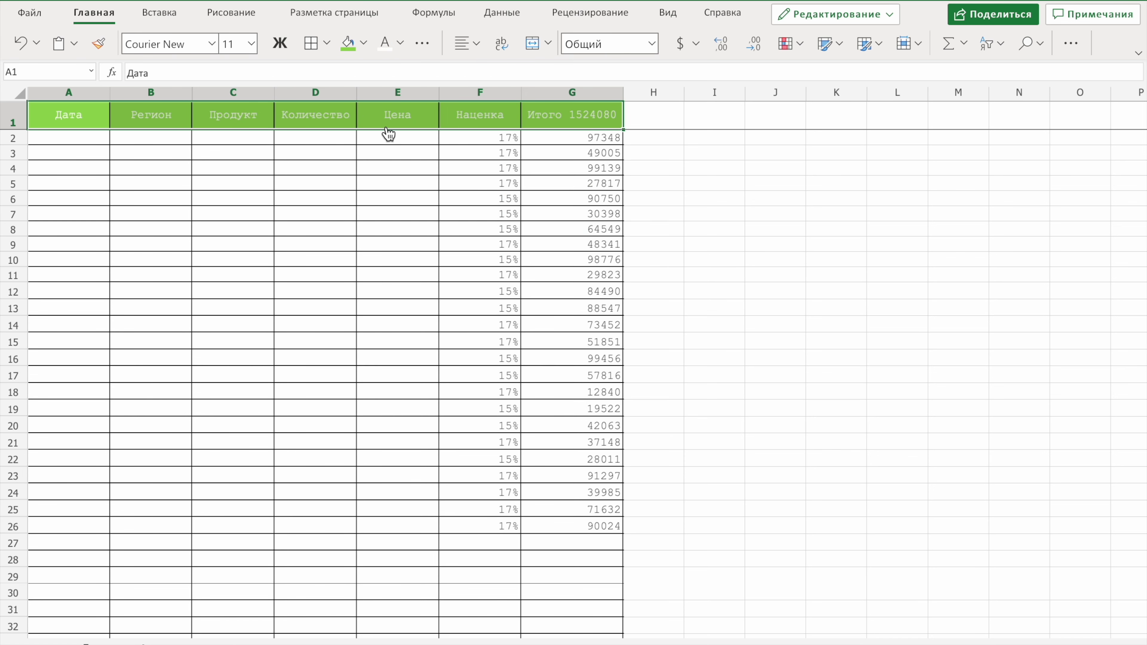
Step: Shade row 3 (A3:G3) light green
left_click(370, 303)
left_click_drag(97, 152, 575, 148)
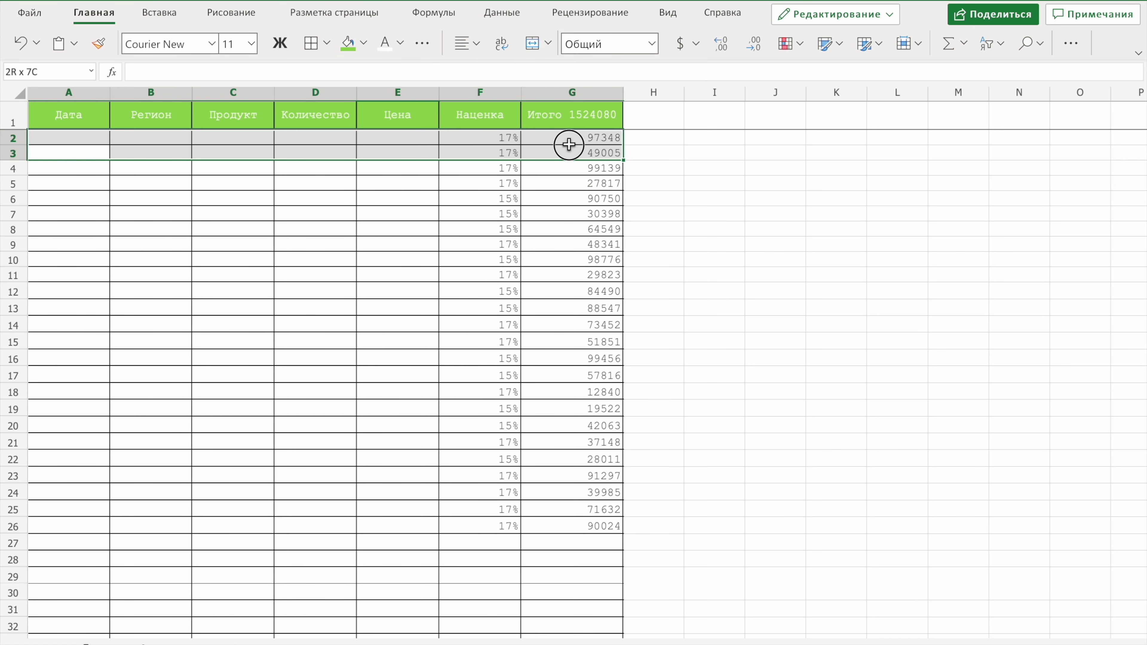
left_click(363, 43)
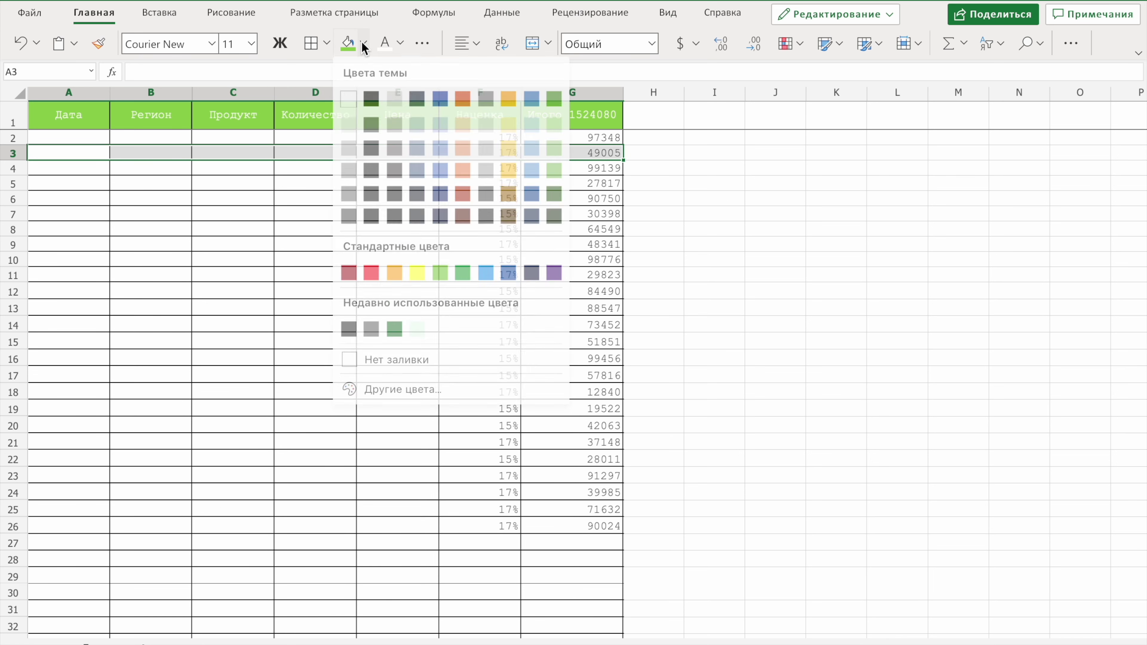
left_click(553, 150)
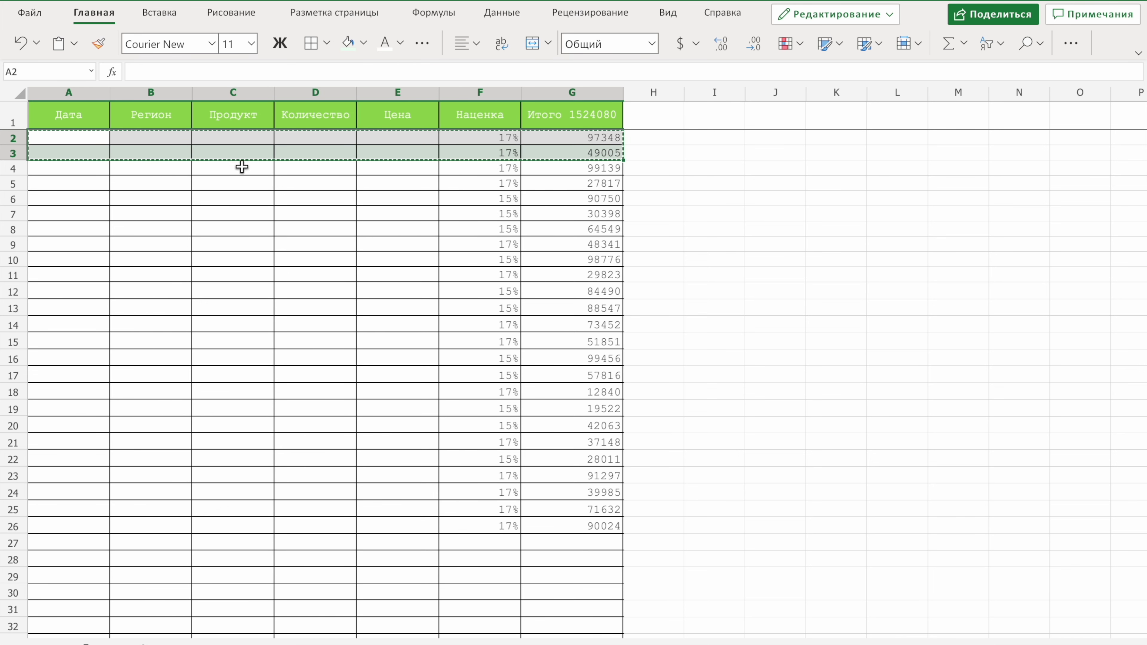
Step: Paste the copied banding formatting from row 4 down to the bottom of the table
left_click_drag(77, 167, 573, 168)
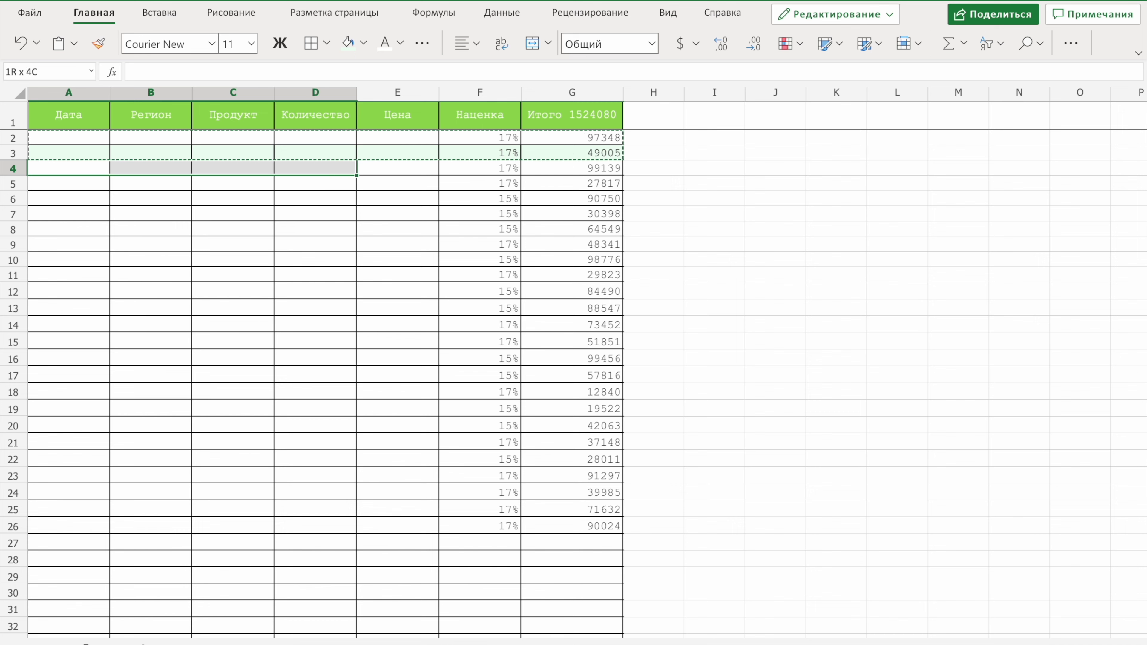
key("ctrl+shift+Down")
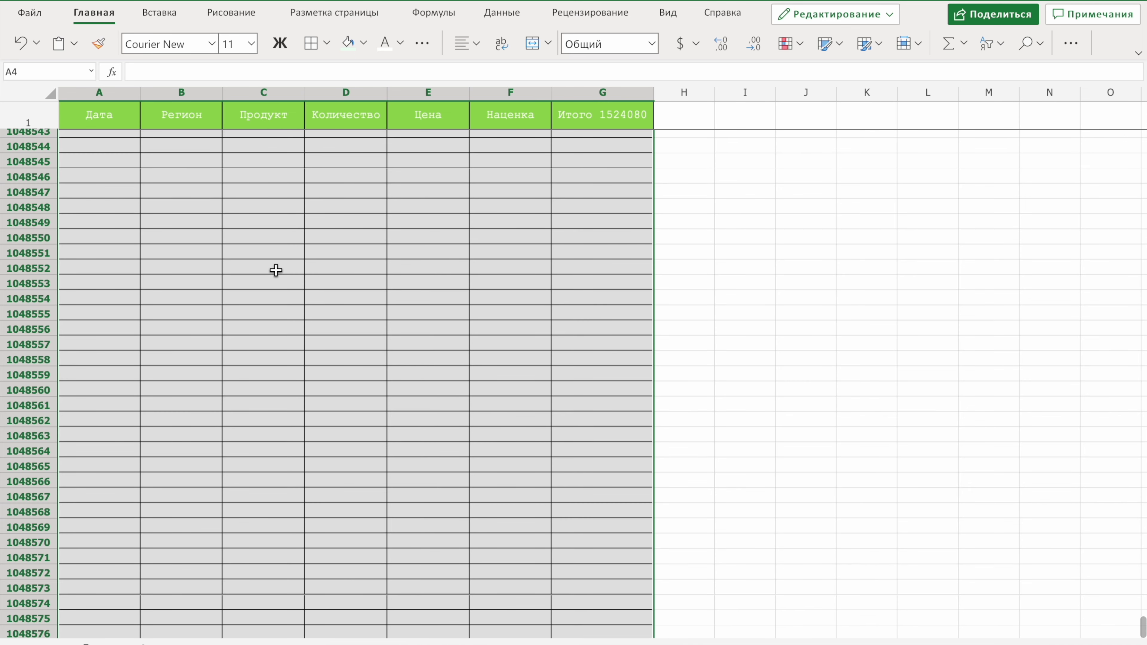
right_click(383, 254)
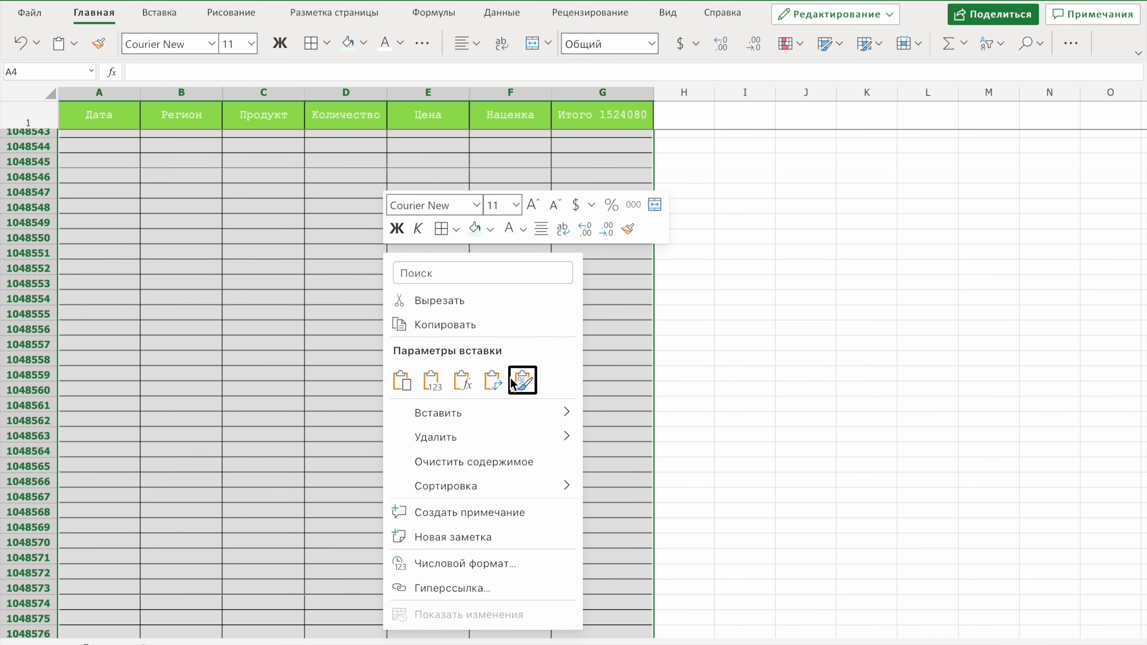
left_click(519, 385)
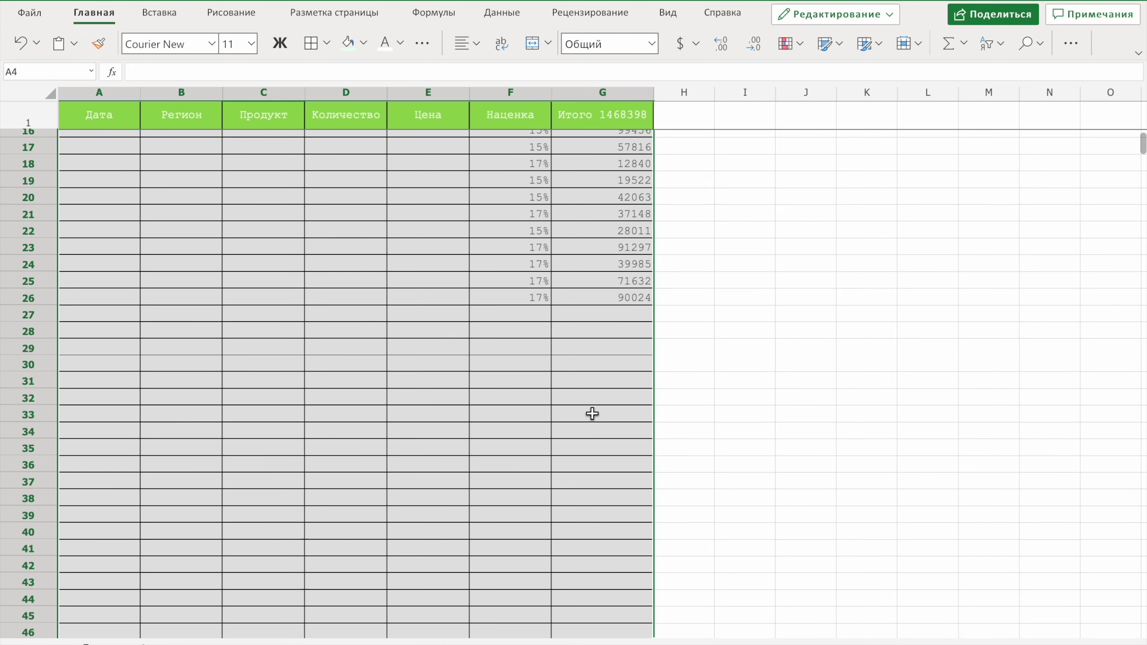
right_click(592, 413)
left_click(731, 134)
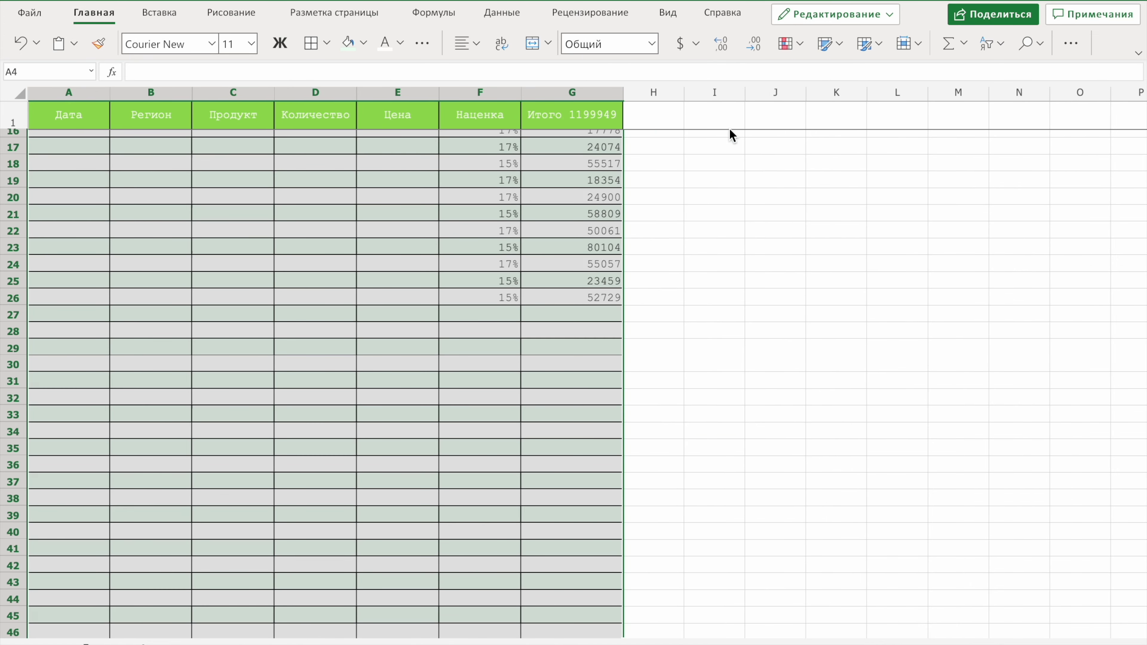
left_click(542, 289)
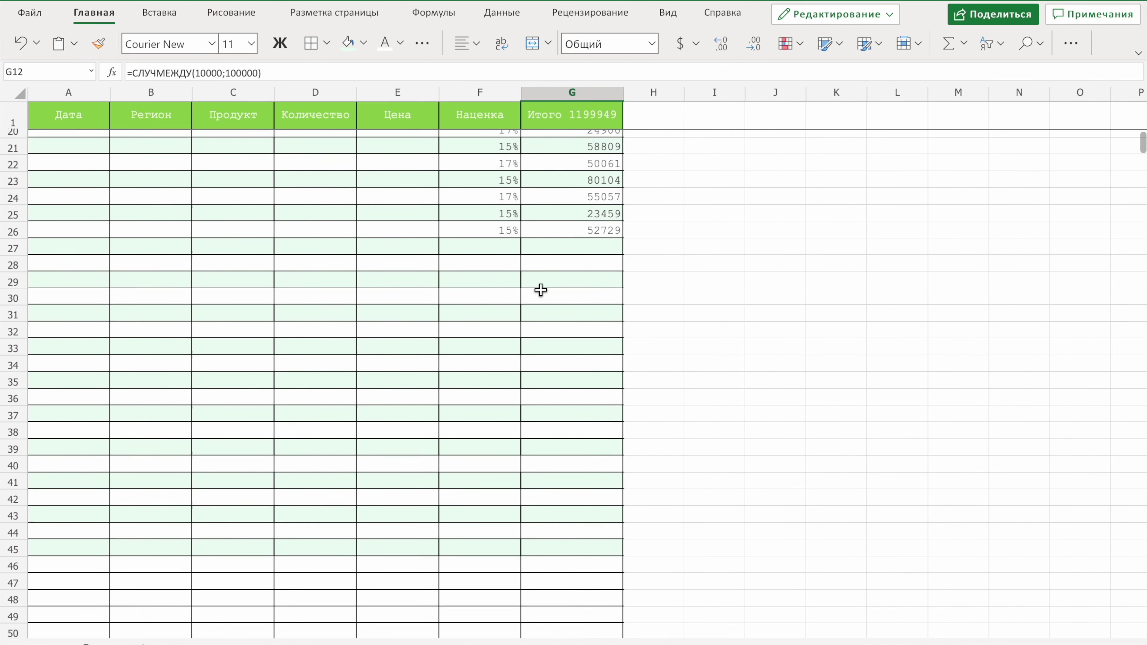
scroll(540, 289, "up", 2)
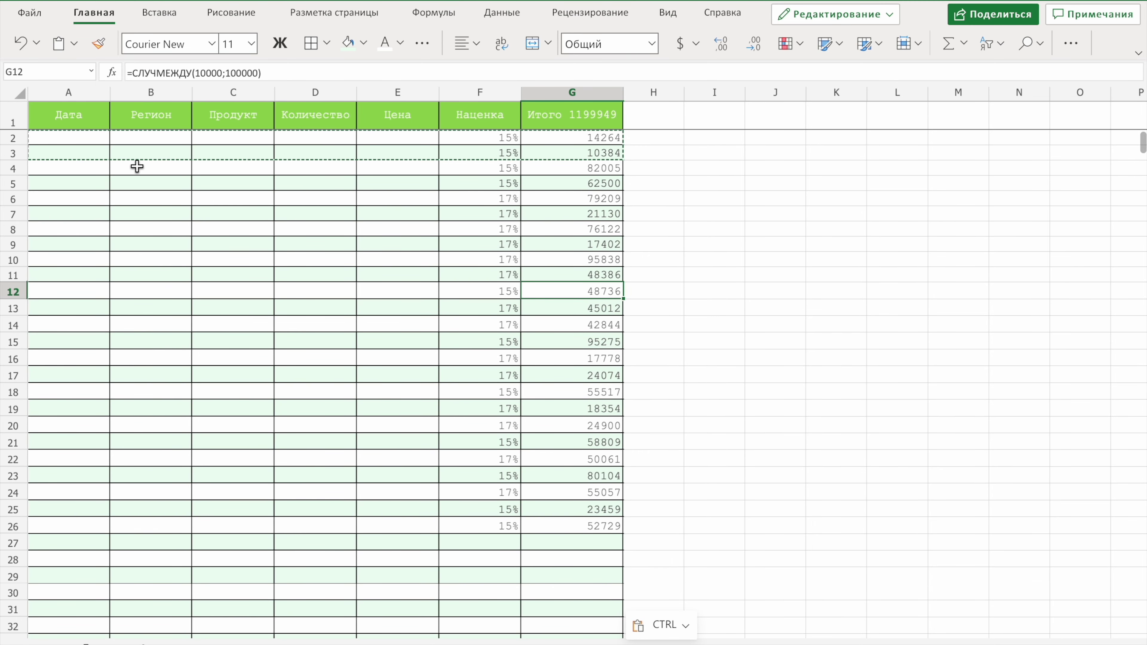
left_click(141, 165)
left_click(101, 136)
Step: Enter =СЕГОДНЯ() in A2, then select the empty Количество cells D2:D27
type("=се")
key("Tab")
type(")")
key("Return")
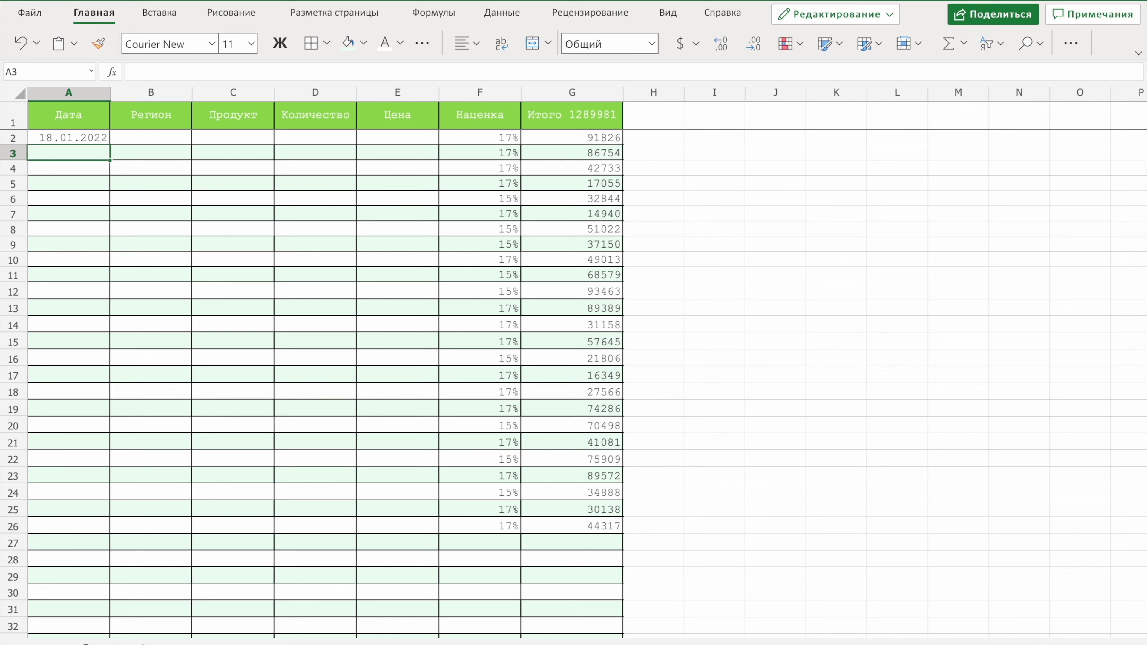
mouse_move(252, 159)
left_mouse_down()
mouse_move(268, 162)
mouse_move(256, 549)
left_mouse_up()
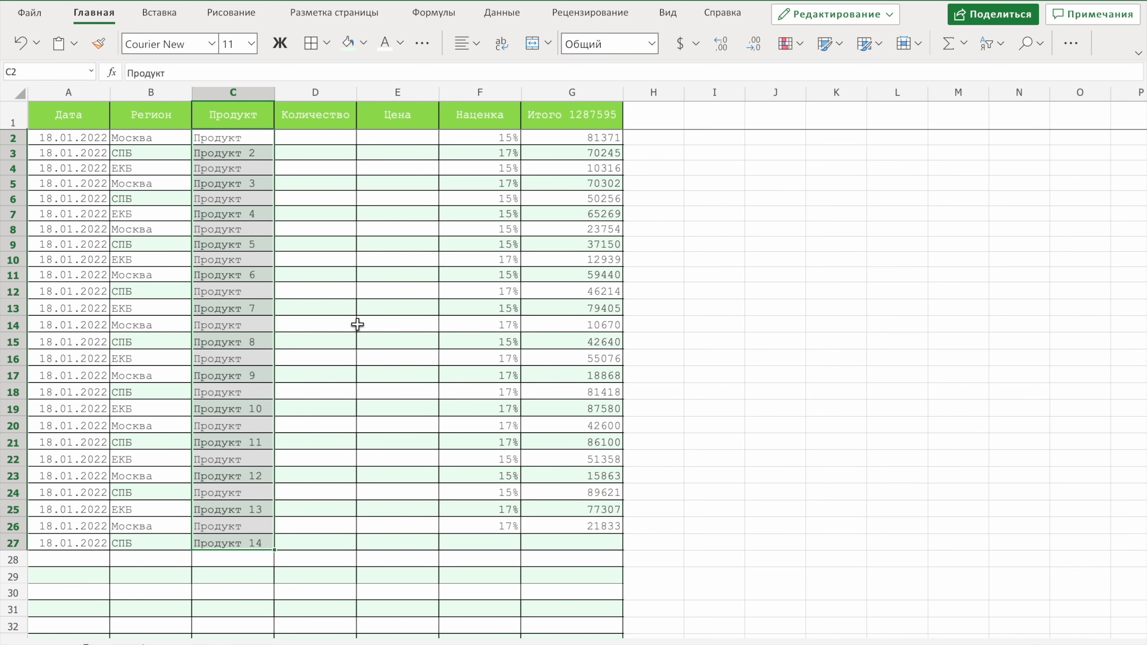
mouse_move(317, 141)
left_mouse_down()
mouse_move(346, 556)
mouse_move(344, 546)
left_mouse_up()
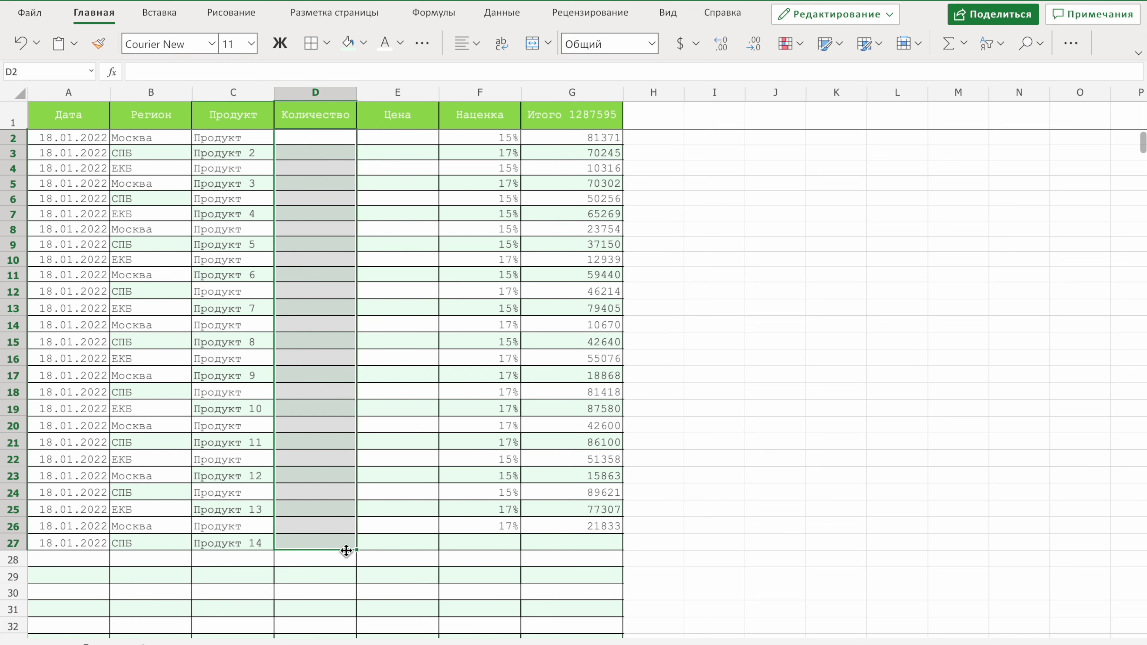
Step: Enter =СЛУЧМЕЖДУ(11;111) in D2 as a random quantity formula
type("=СЛУЧ")
key("Tab")
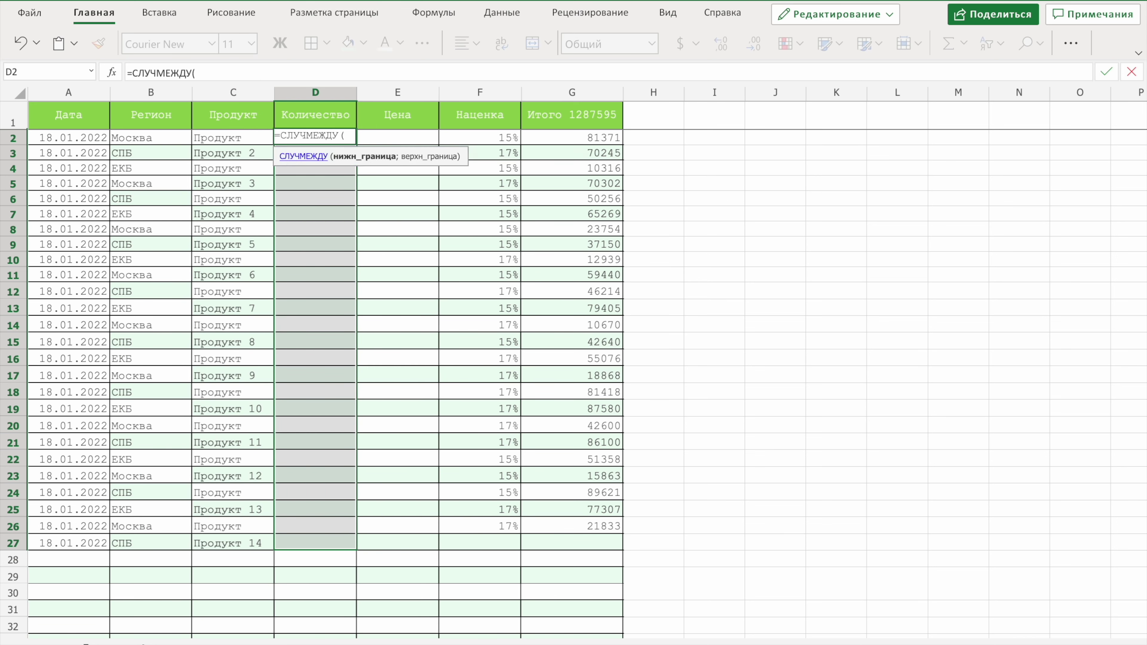
type("11;111")
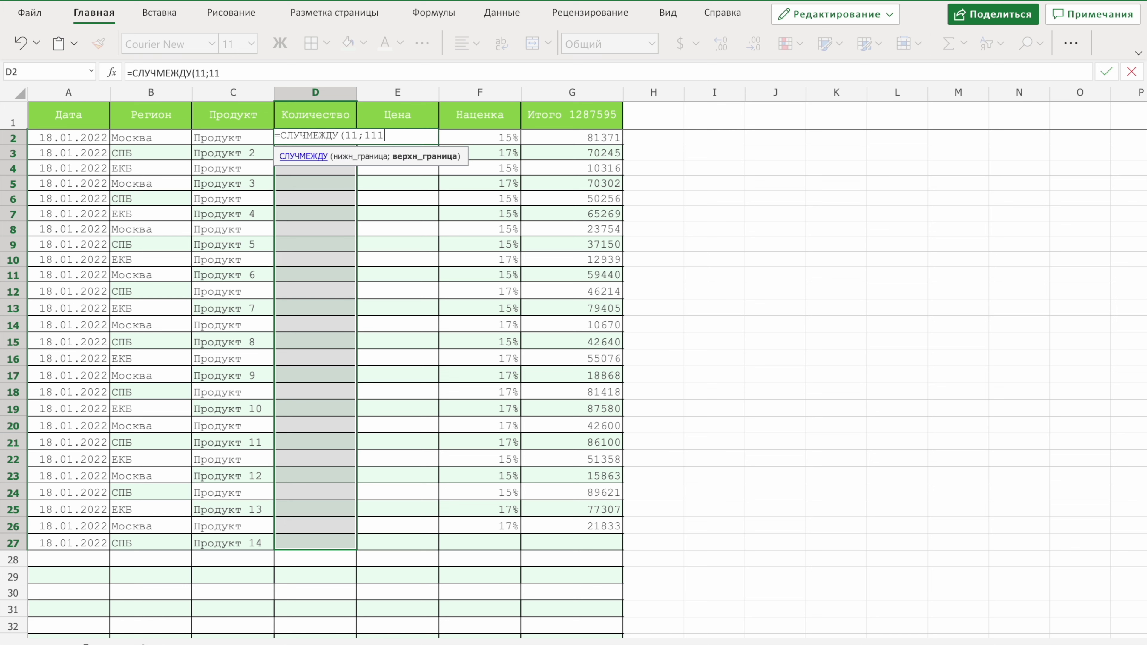
type(")")
key("Return")
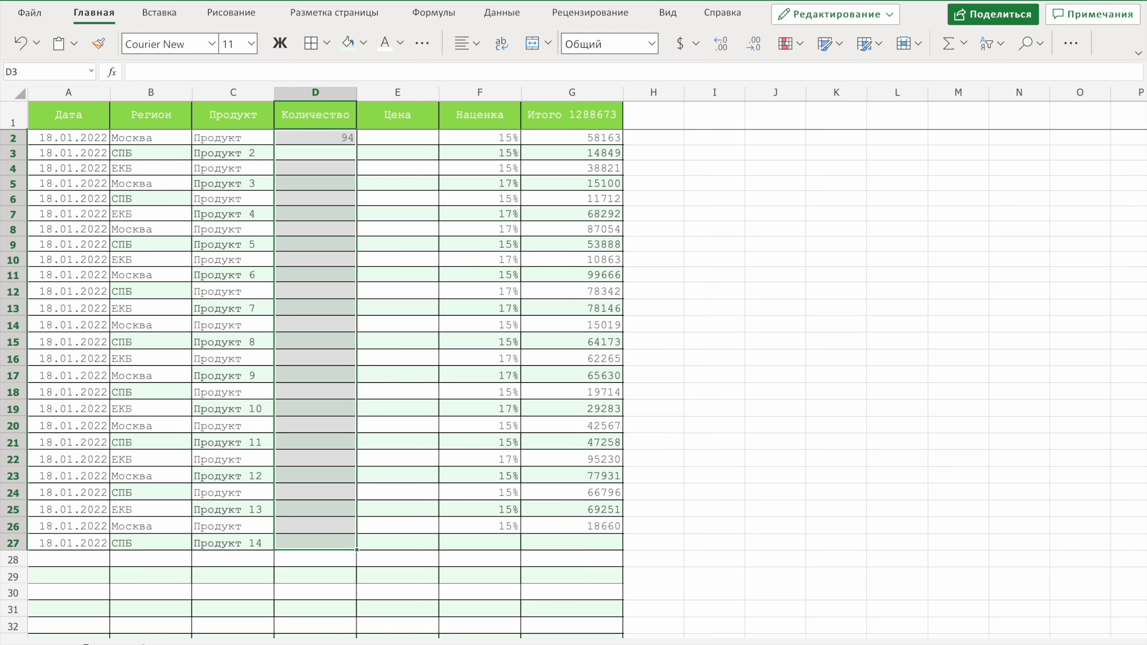
Step: Copy the D2 formula down D3:D28 and into the first Цена cell E2
left_click(344, 137)
key("ctrl+c")
left_click_drag(341, 148, 304, 552)
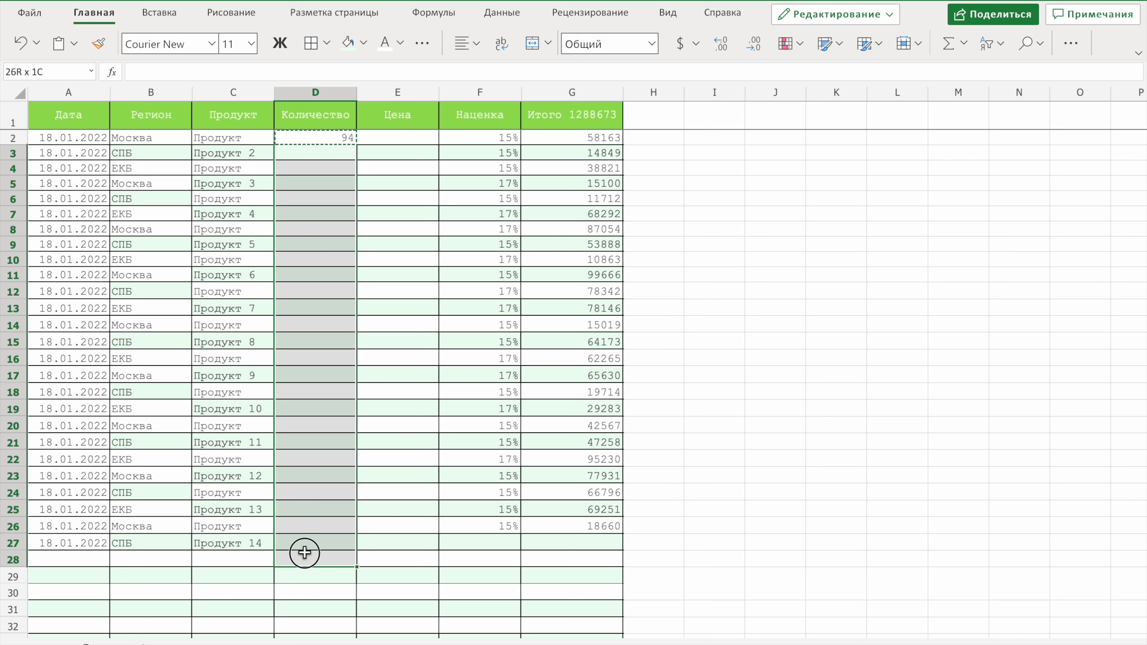
key("ctrl+v")
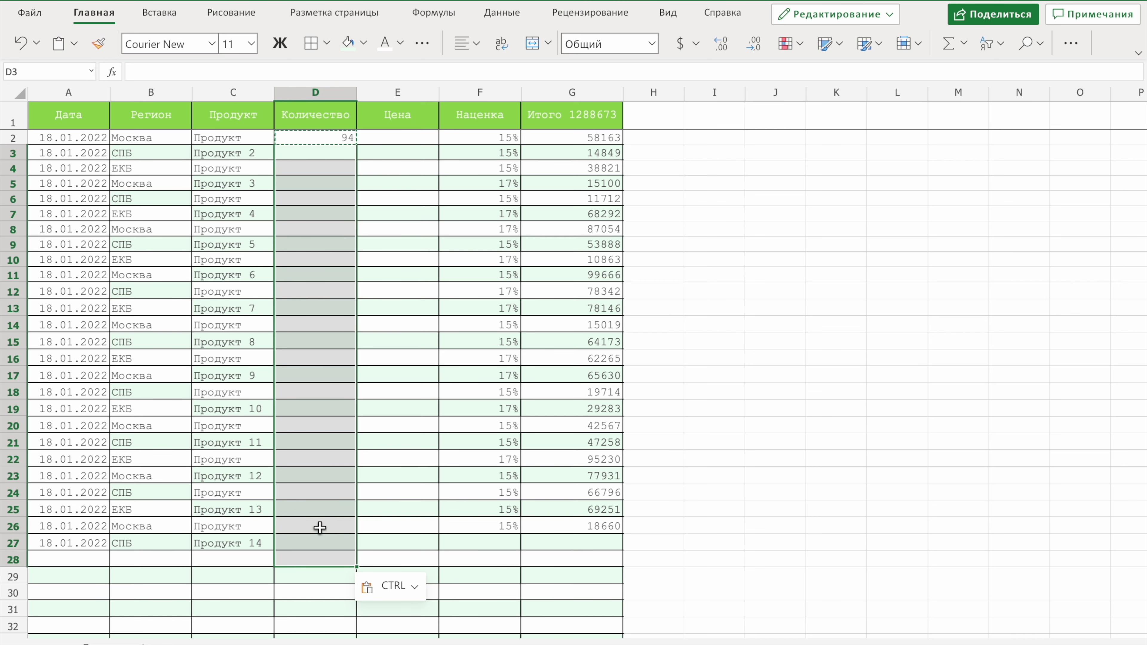
left_click(318, 139)
left_click(385, 140)
key("ctrl+v")
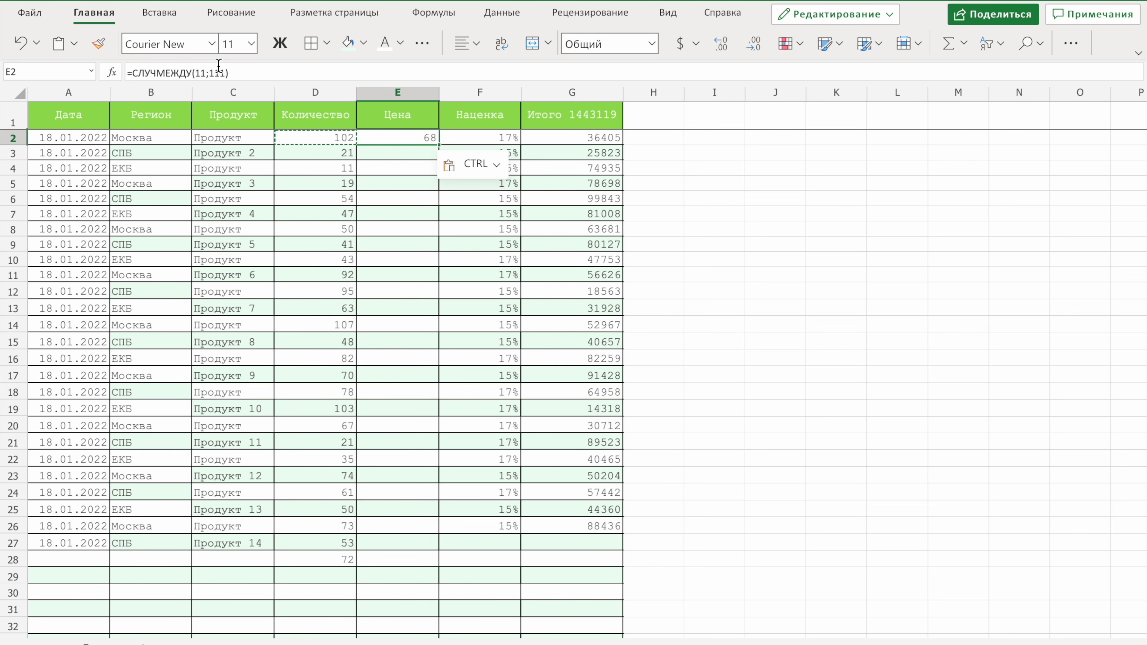
Step: Change E2 to =СЛУЧМЕЖДУ(1111;11111) and paste it down E3:E27
left_click(207, 72)
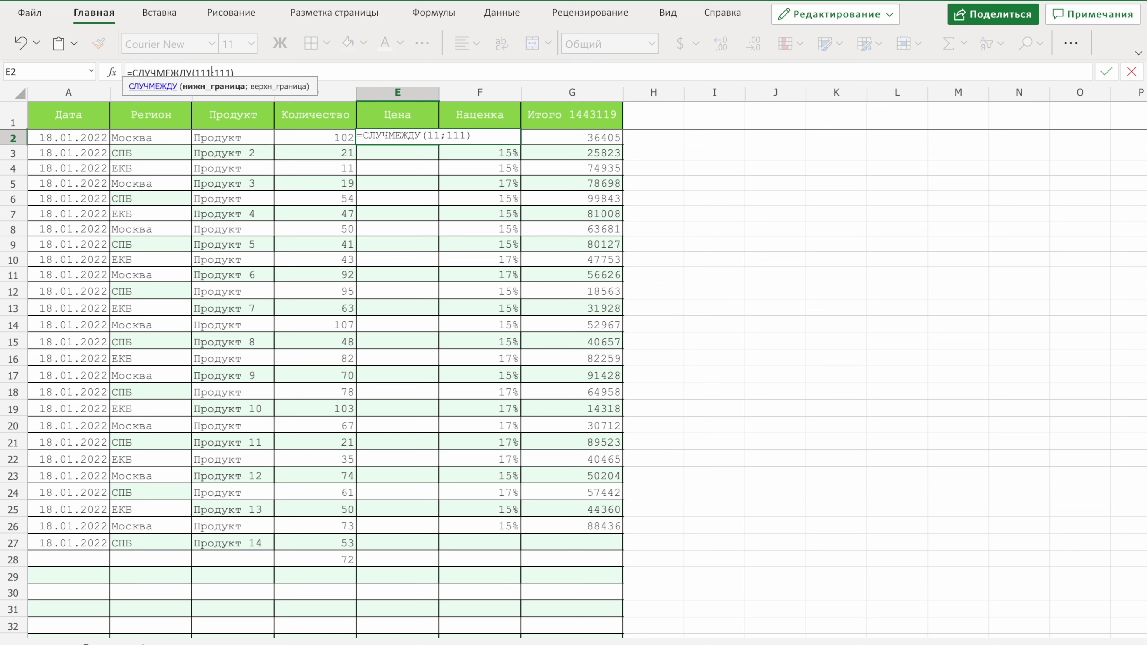
type("11")
left_click(220, 71)
type("11")
key("Return")
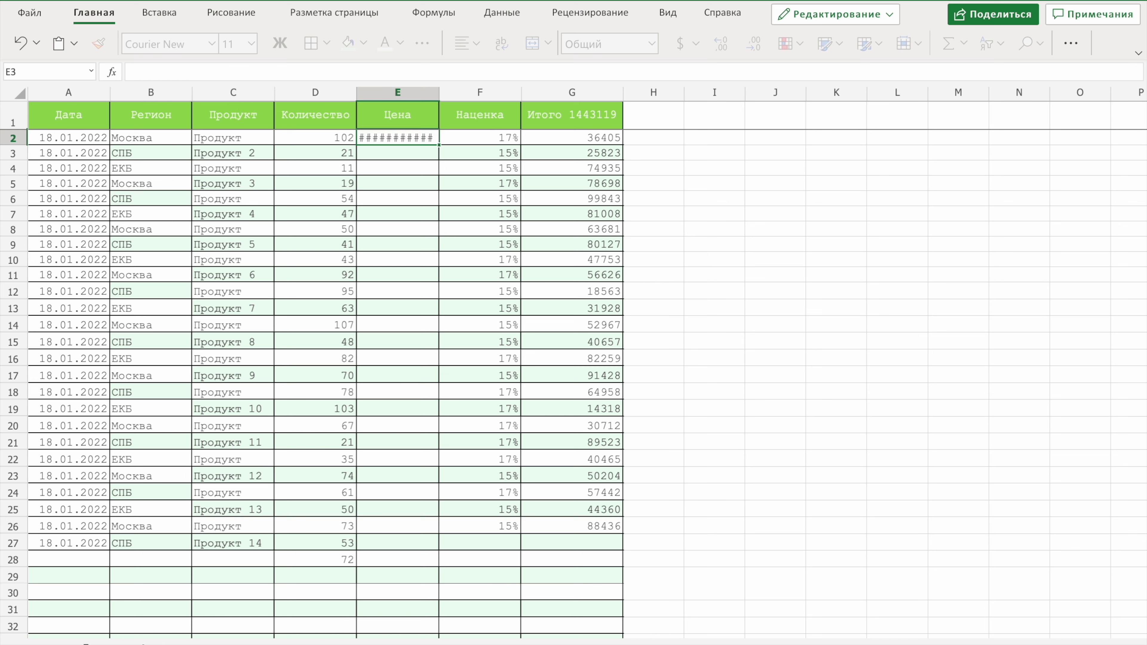
left_click(426, 135)
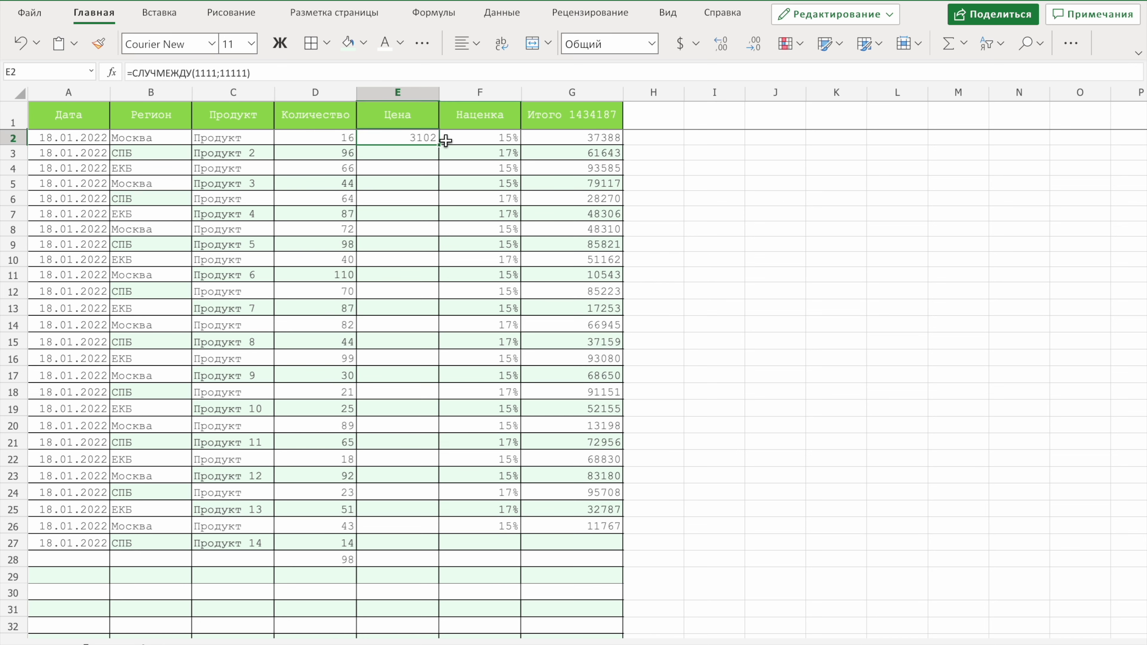
mouse_move(437, 143)
left_mouse_down()
mouse_move(419, 151)
mouse_move(402, 508)
left_mouse_up()
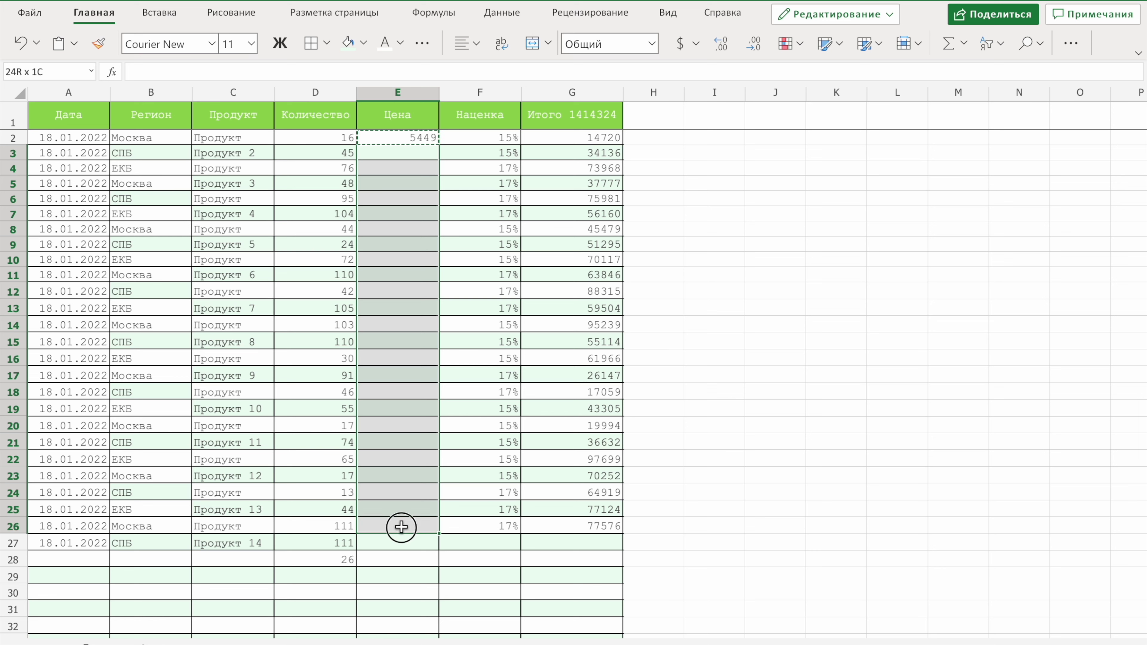
left_click_drag(401, 525, 400, 545)
key("ctrl+v")
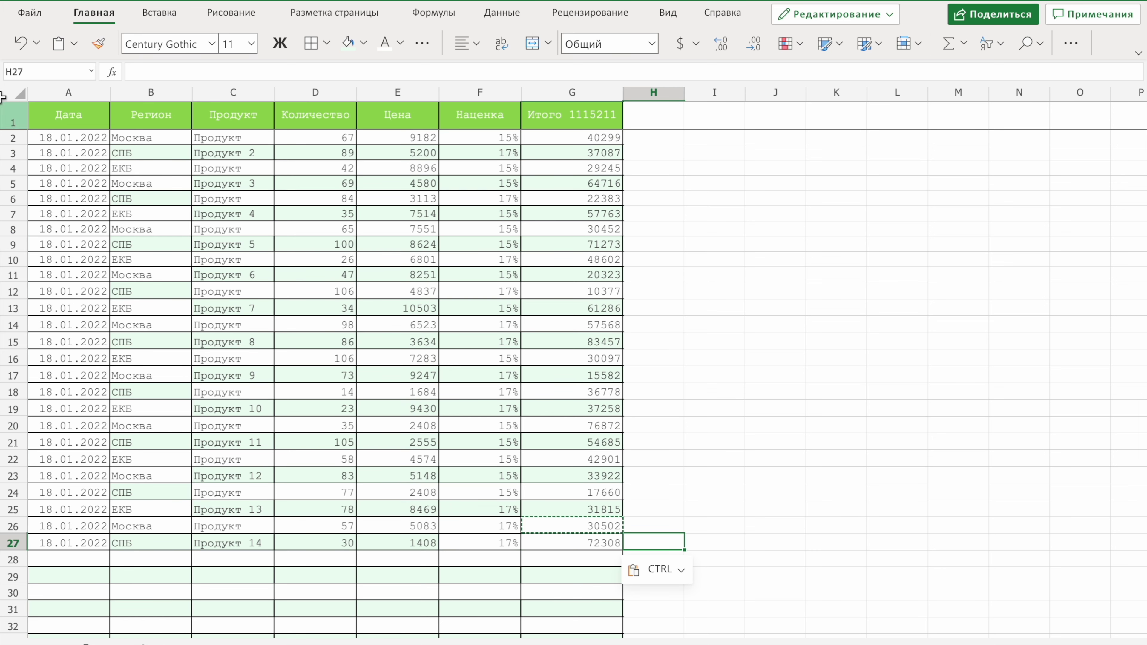
left_click(88, 151)
Step: Insert a pivot table from the A1:G27 sales table on a new sheet
left_click(158, 12)
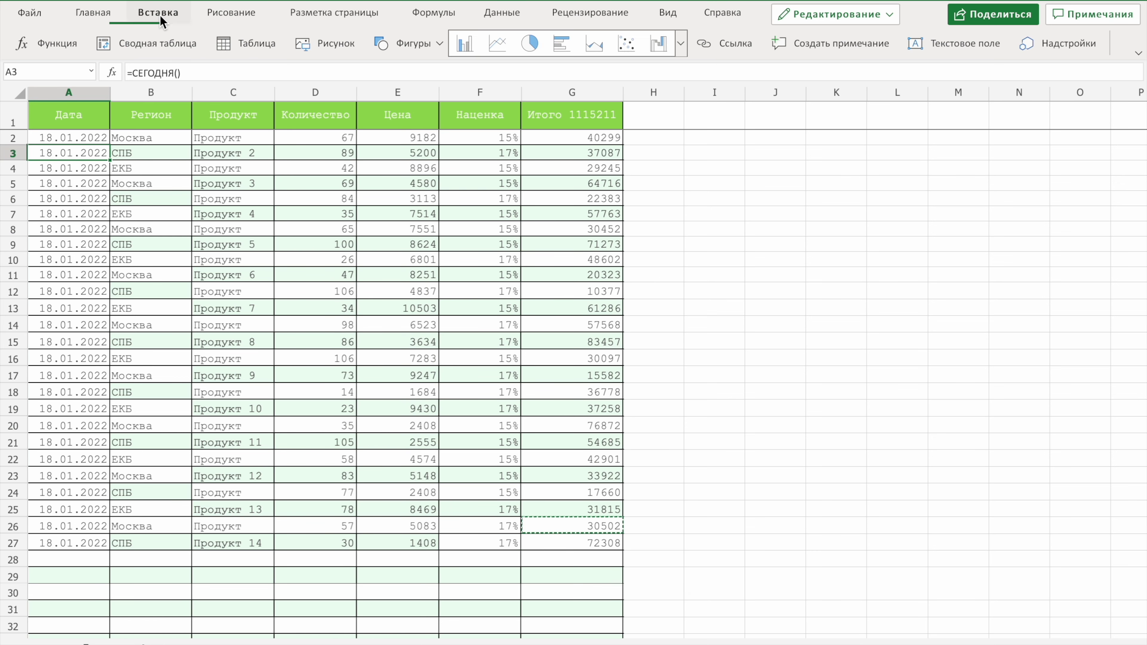
left_click(173, 43)
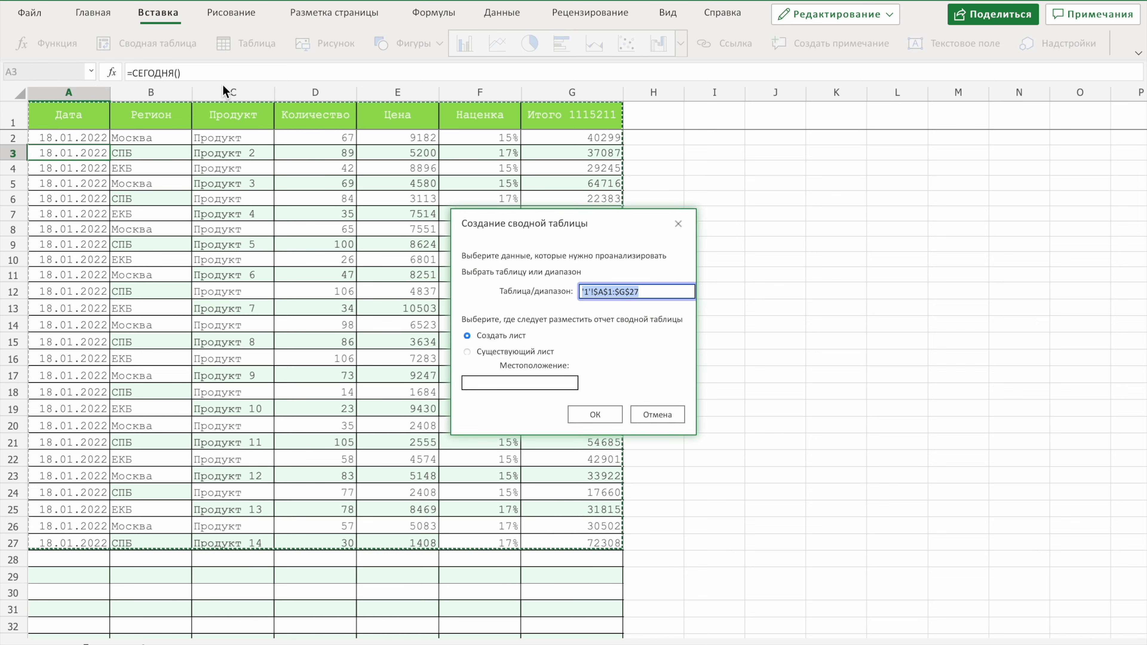
left_click(589, 406)
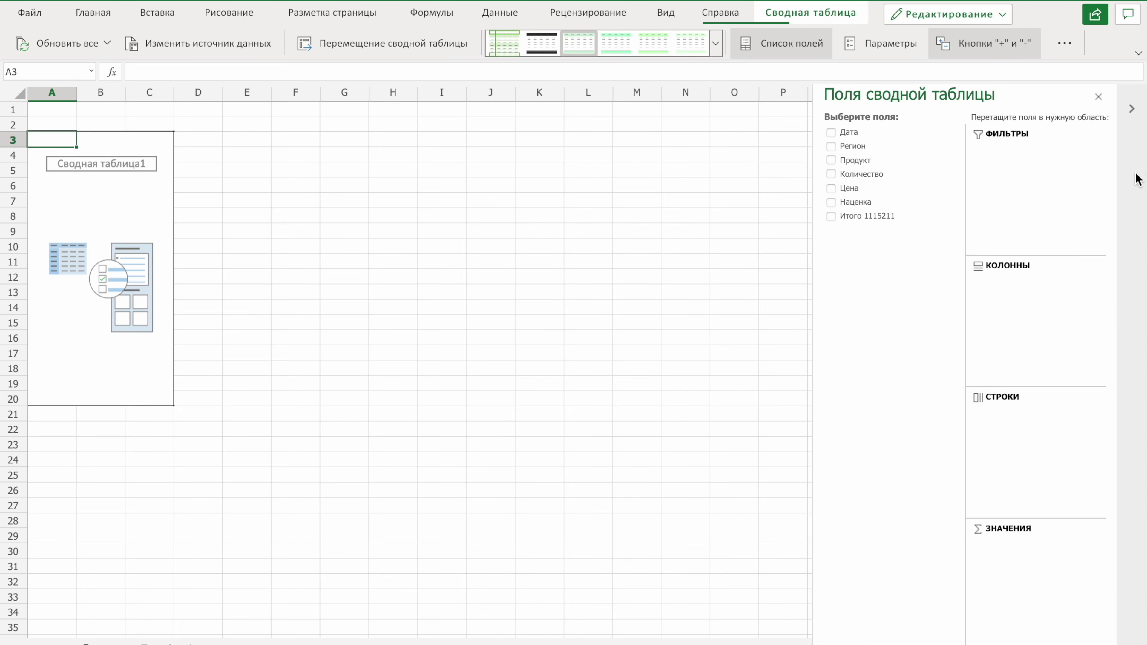
Step: Set the pivot rows to Продукт and the values to the sum of Итого 1115211
left_click_drag(838, 133, 838, 136)
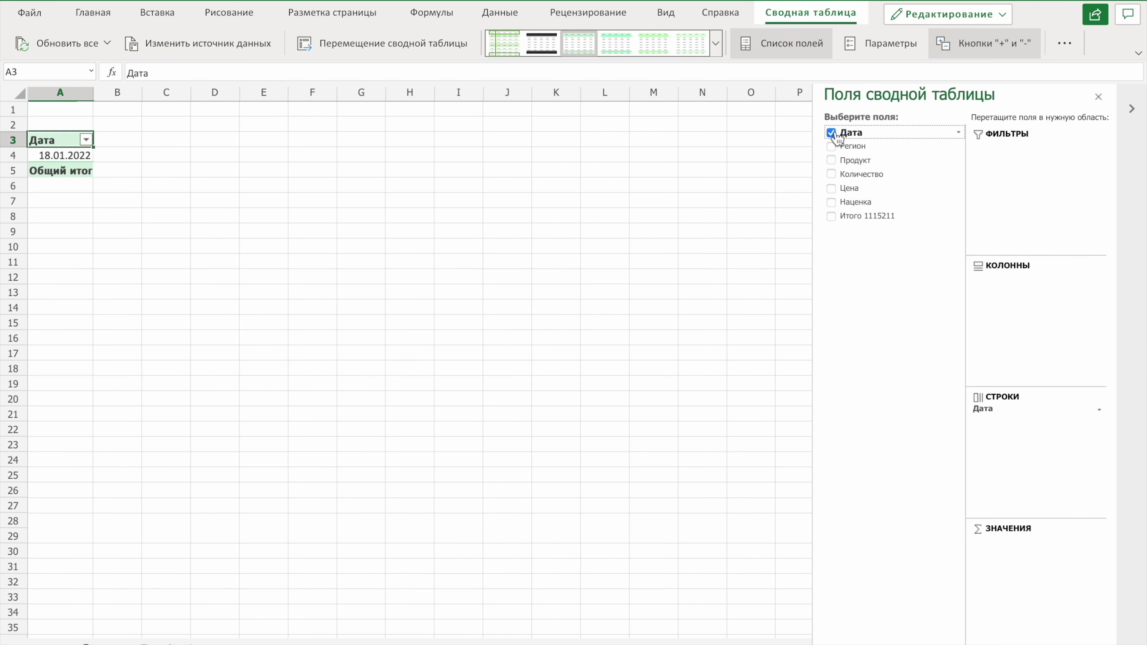
left_click(832, 132)
left_click(833, 146)
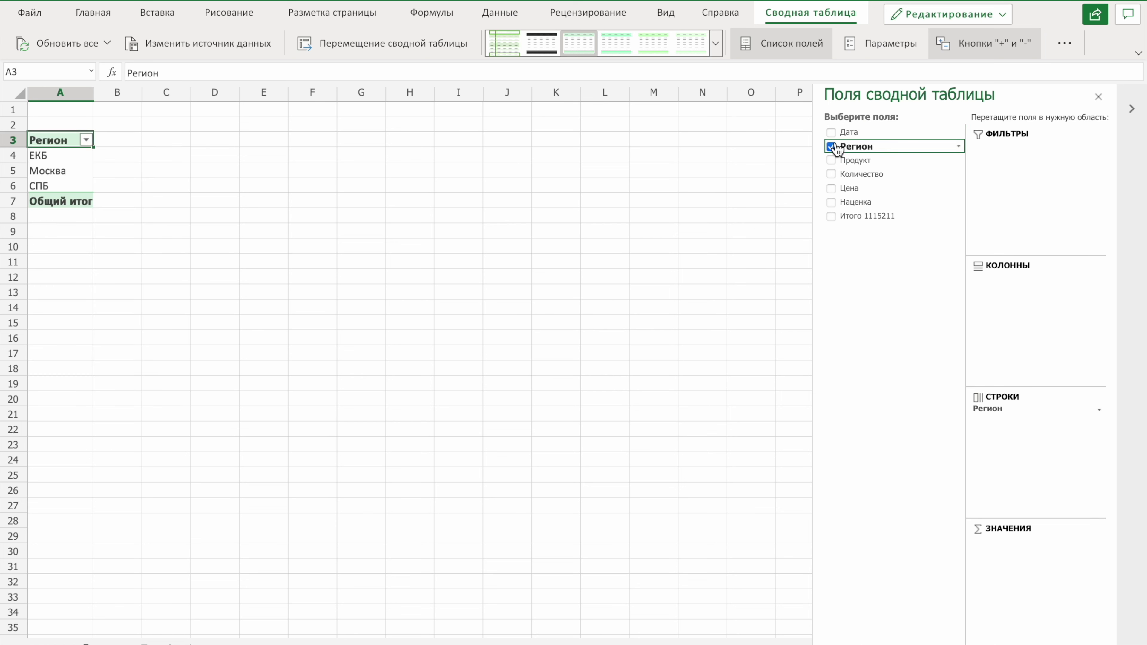
left_click(832, 147)
left_click(831, 160)
left_click(831, 217)
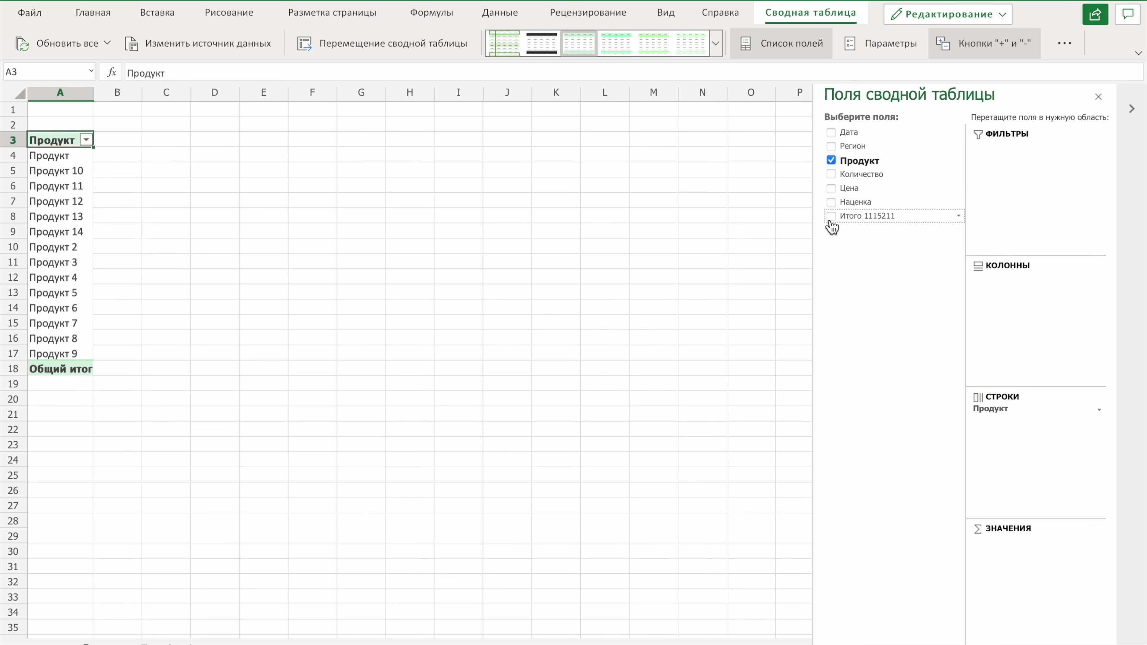
left_click_drag(176, 182, 172, 305)
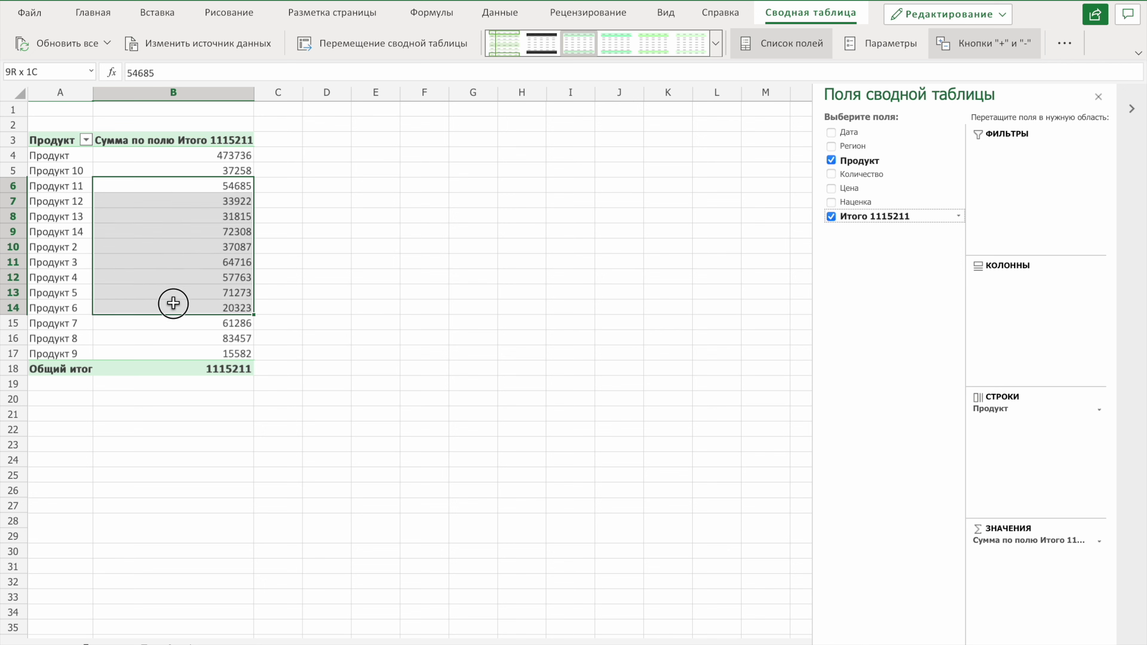
left_click(171, 305)
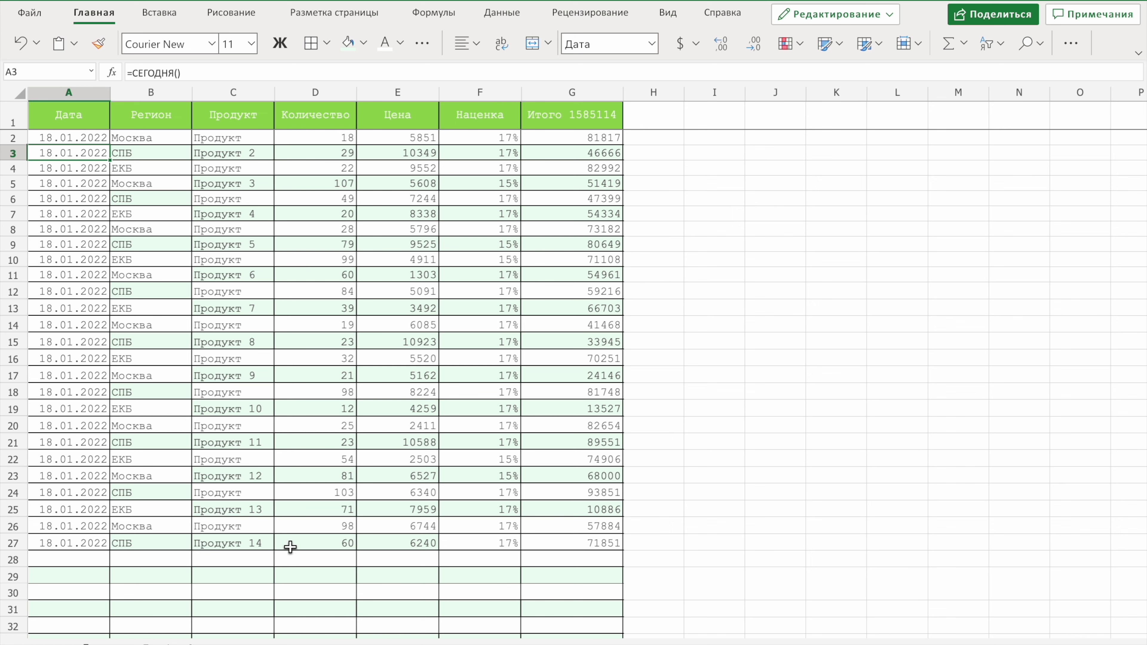
Step: Scroll down through the sales table rows 2–27 and back up to the top
scroll(402, 486, "down", 5)
scroll(402, 486, "down", 6)
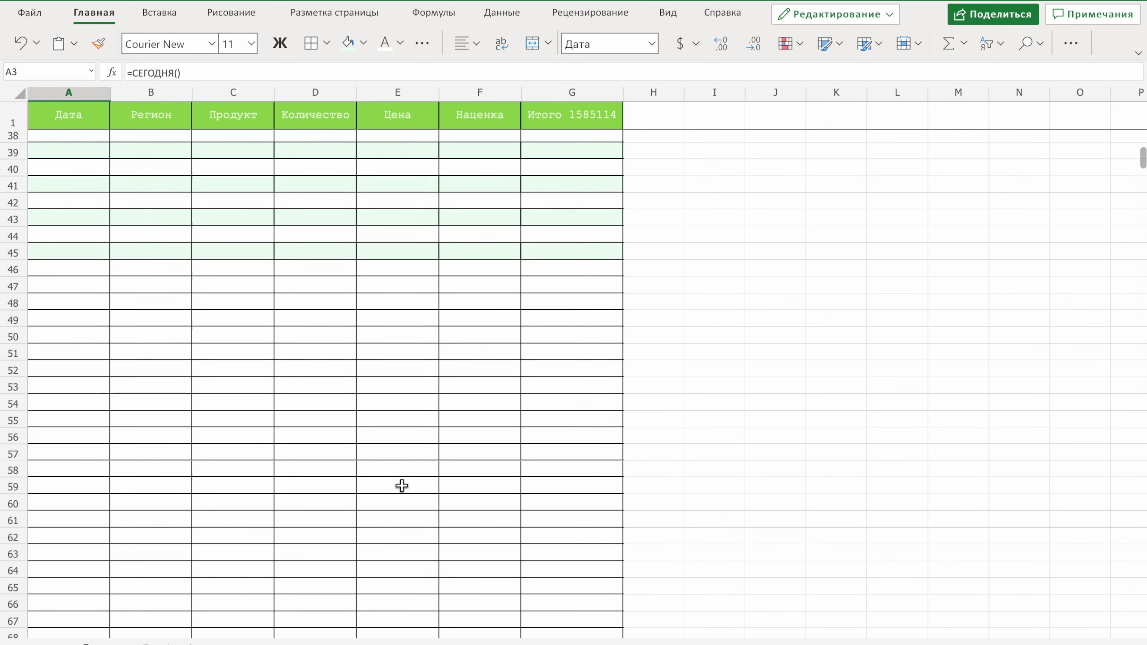
scroll(402, 485, "up", 12)
scroll(402, 485, "down", 5)
scroll(401, 486, "up", 5)
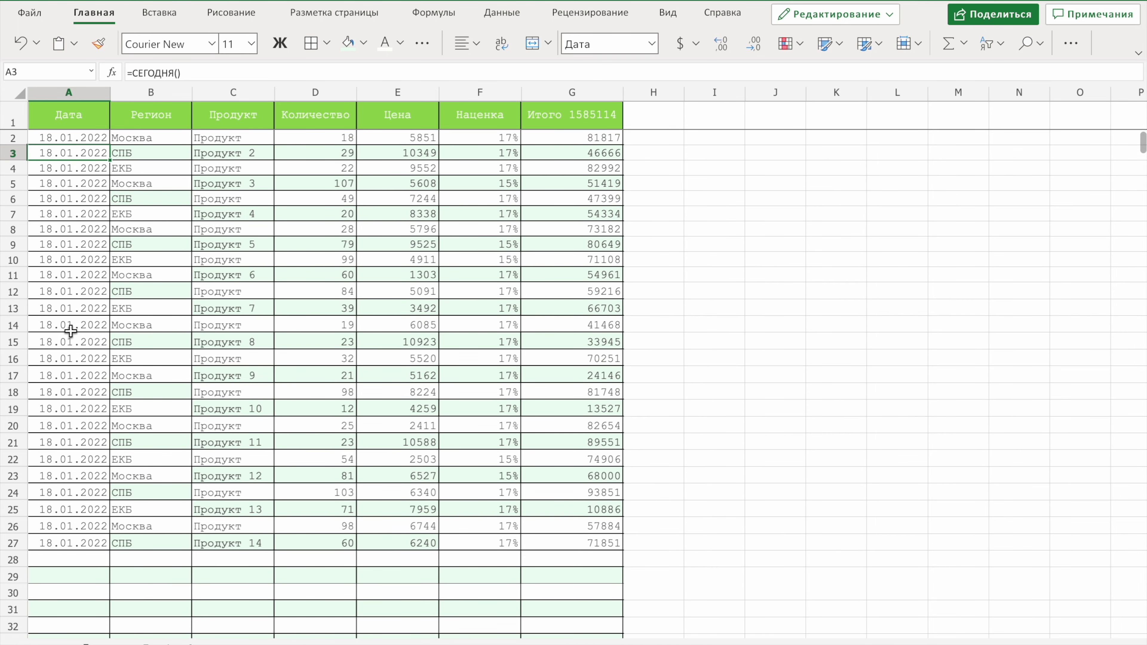
scroll(303, 445, "down", 20)
scroll(303, 446, "down", 20)
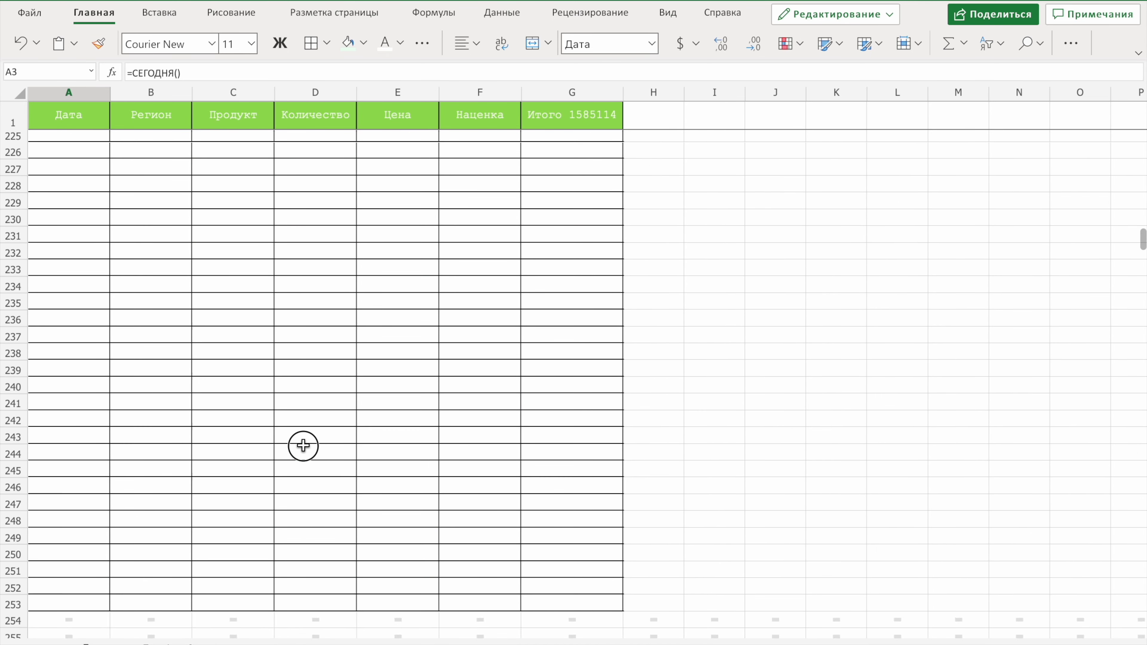
left_click(302, 445)
scroll(303, 446, "up", 16)
scroll(302, 446, "up", 20)
scroll(302, 446, "up", 3)
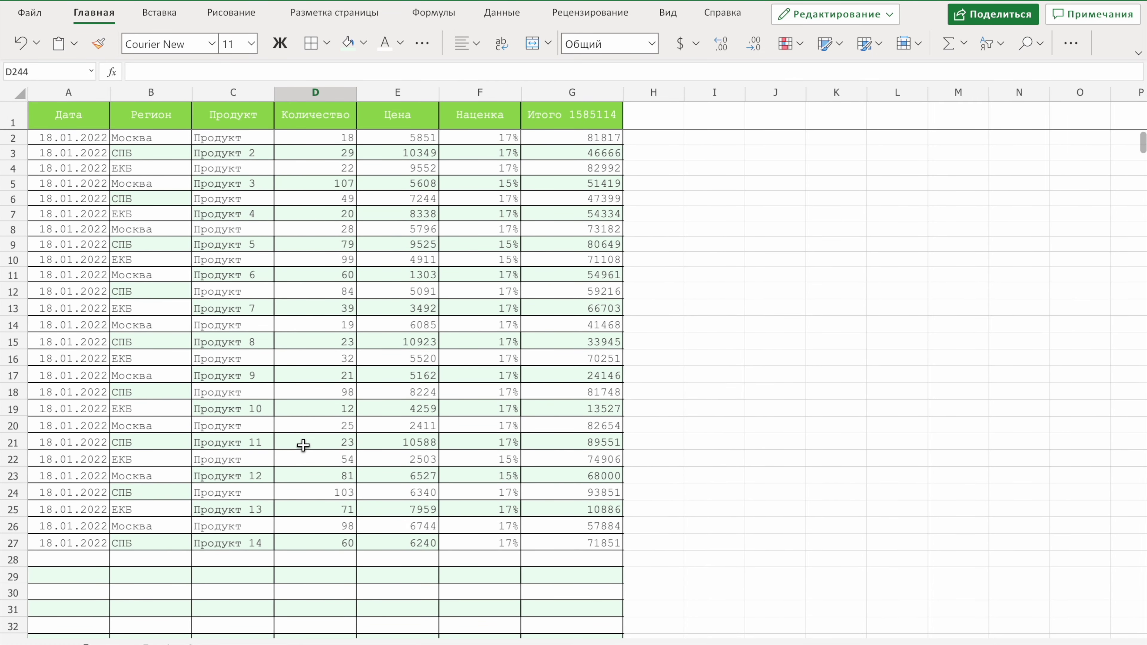